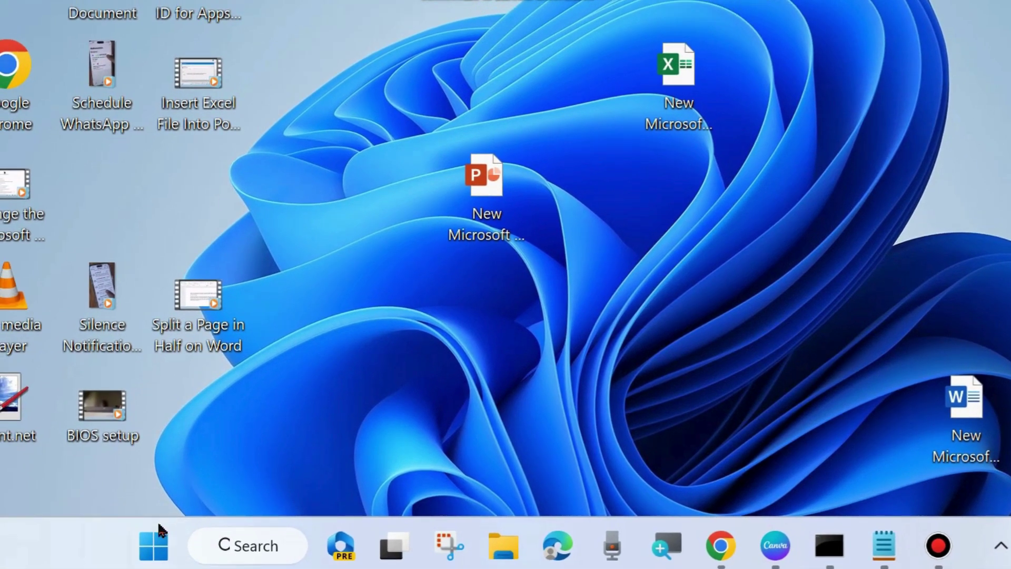
# Step: Right-click the Start button to bring up the Win+X quick-link menu
pyautogui.rightClick(154, 542)
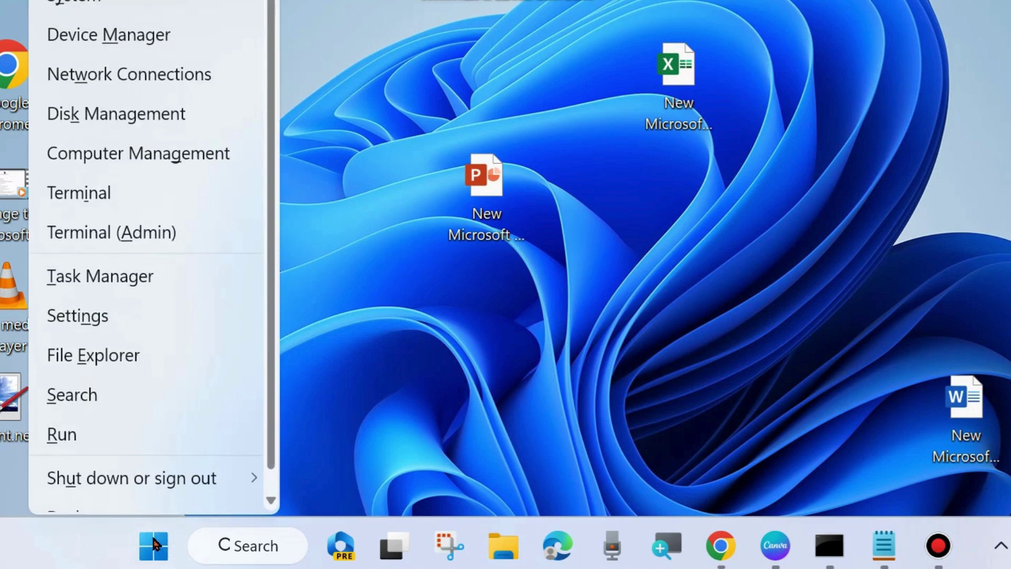
# Step: Open Windows Settings from the quick-link menu and go to the System page
pyautogui.click(87, 316)
pyautogui.moveTo(563, 18); pyautogui.dragTo(524, 24)
pyautogui.scroll(-1, 159, 422)
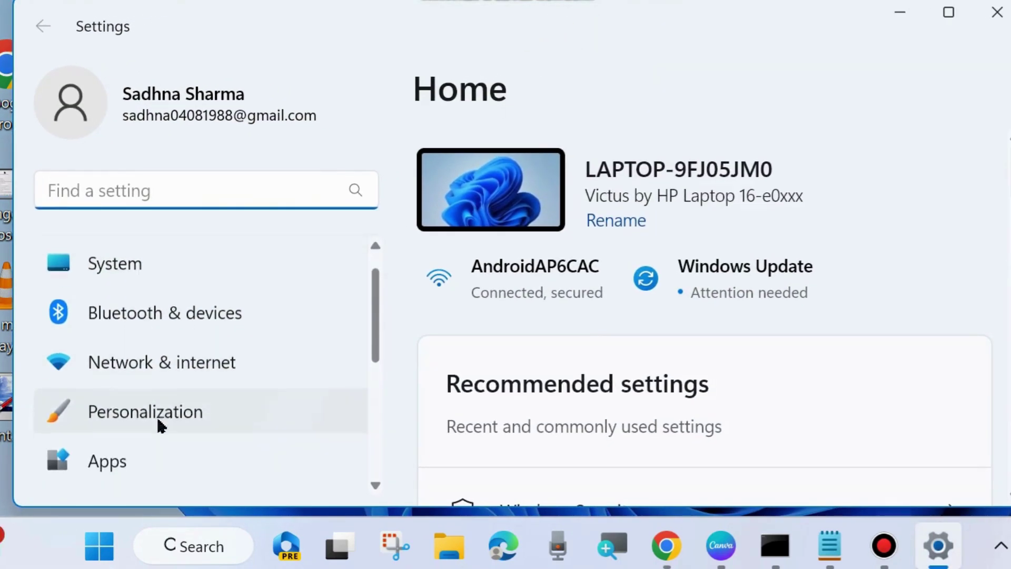
pyautogui.scroll(-5, 160, 424)
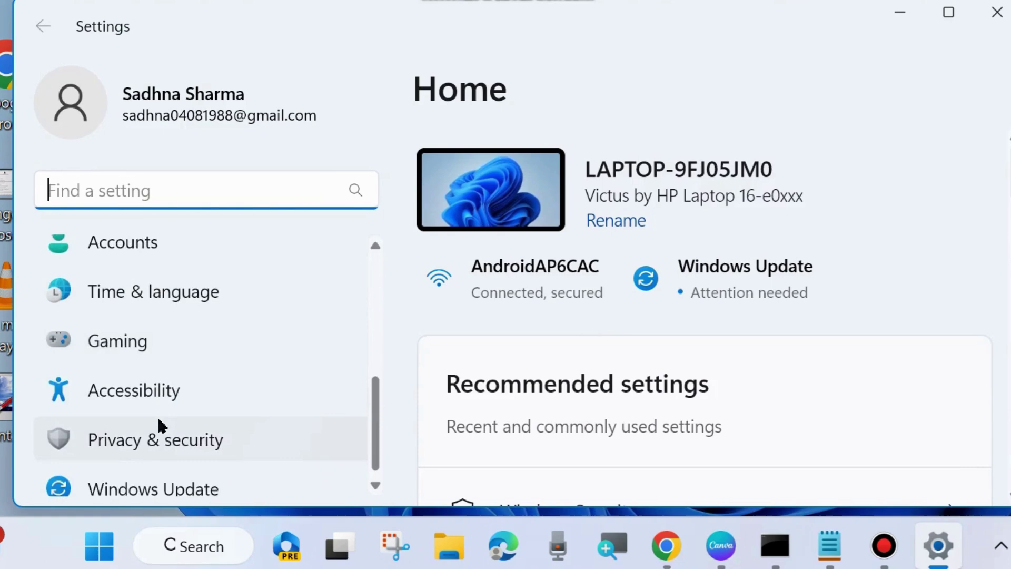
pyautogui.scroll(6, 158, 424)
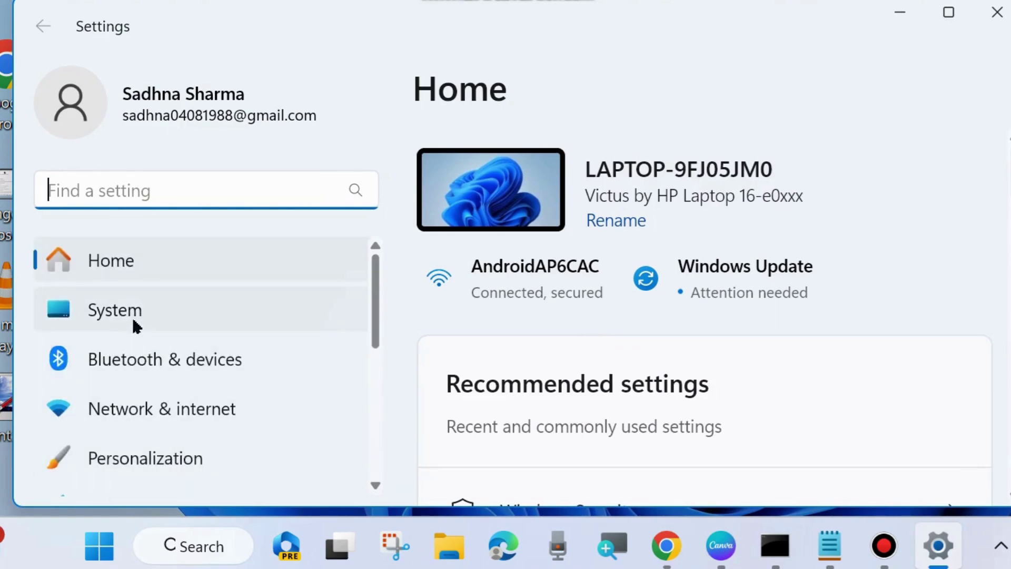
pyautogui.click(110, 311)
# Step: Go to Troubleshoot > Other troubleshooters and scroll to the Windows Update entry
pyautogui.scroll(-4, 628, 390)
pyautogui.scroll(-9, 628, 389)
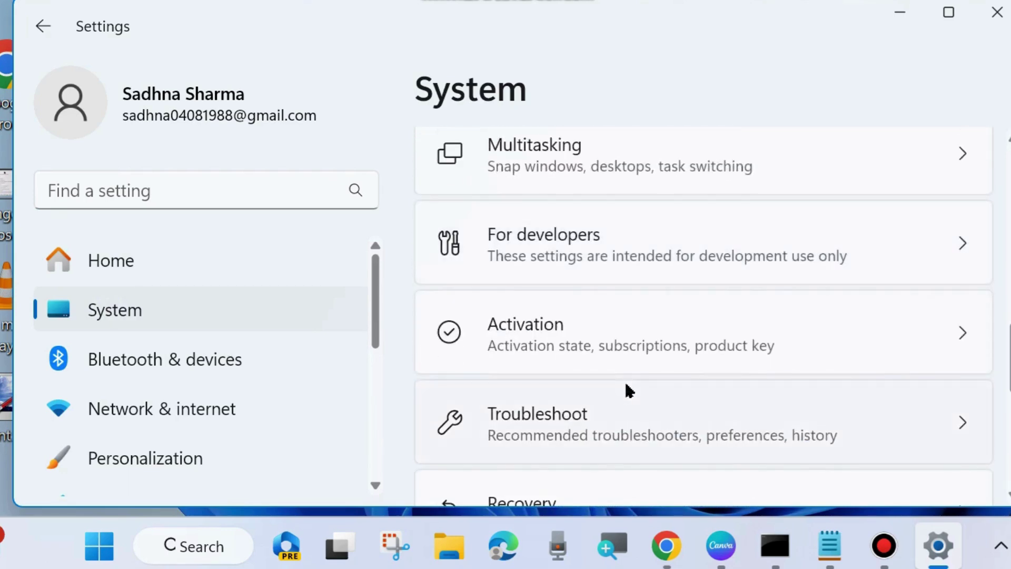
pyautogui.click(559, 421)
pyautogui.scroll(-3, 605, 357)
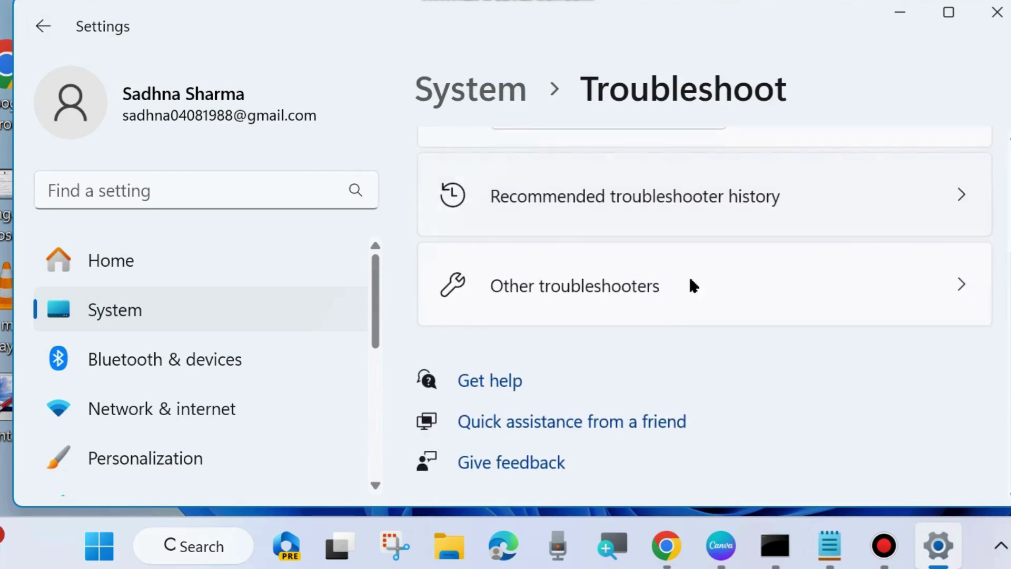
pyautogui.click(631, 296)
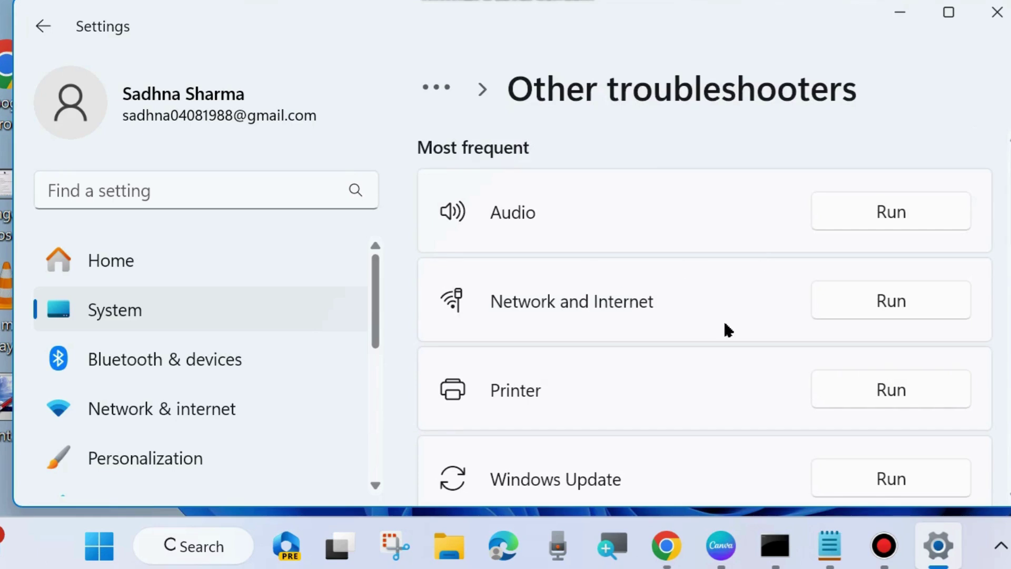
pyautogui.scroll(-3, 724, 331)
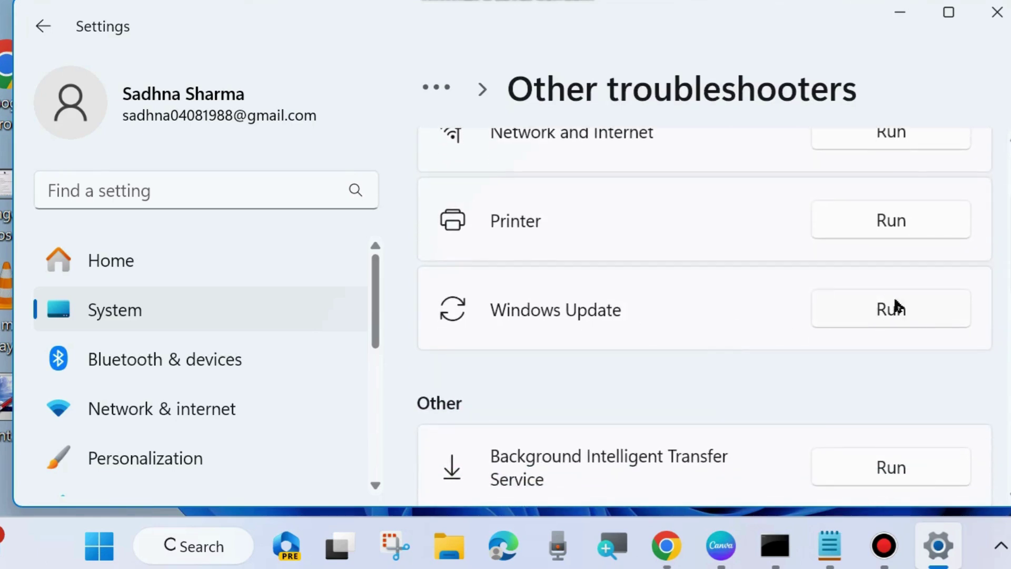
# Step: Run the Windows Update troubleshooter and minimize Settings to reveal its window
pyautogui.click(891, 311)
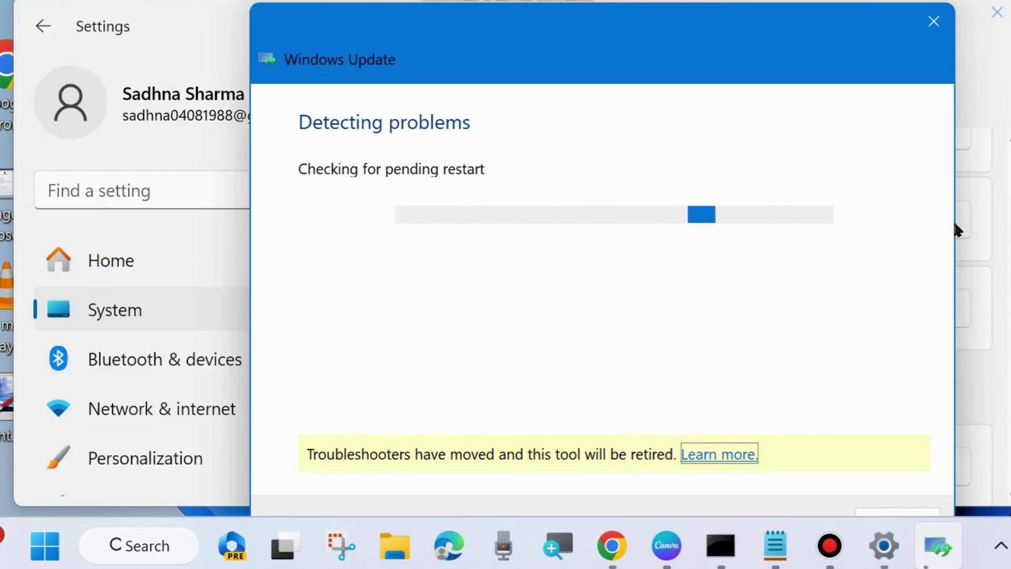
pyautogui.click(198, 21)
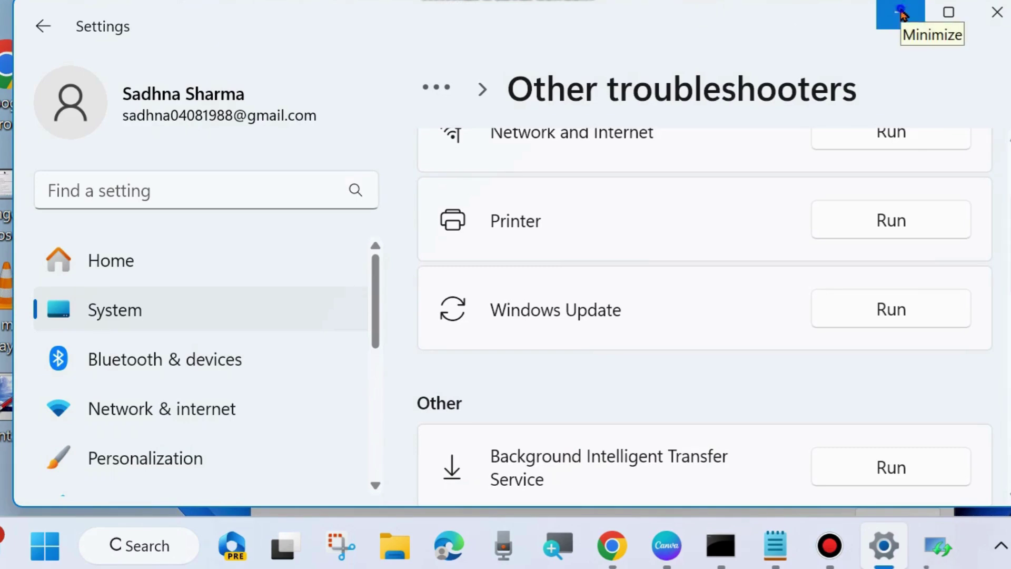
pyautogui.click(902, 13)
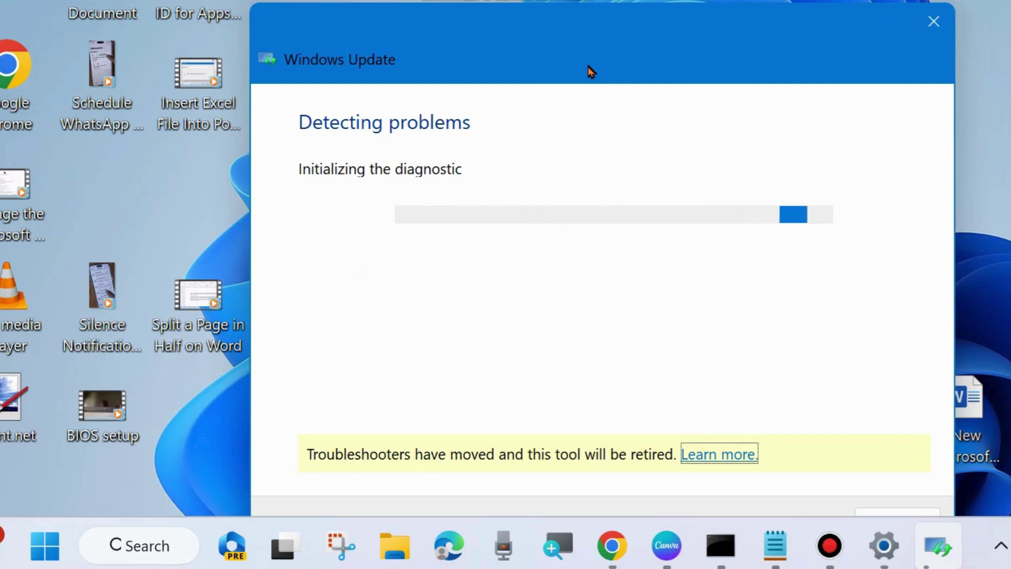
# Step: Open the Run dialog, clear its old rstrui entry, and minimize the troubleshooter
pyautogui.rightClick(51, 547)
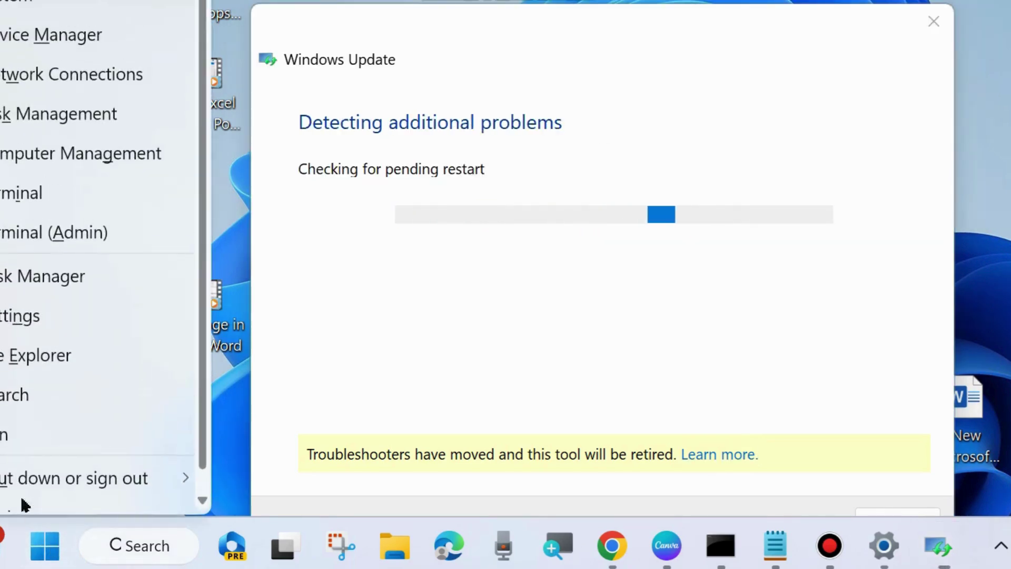
pyautogui.click(2, 444)
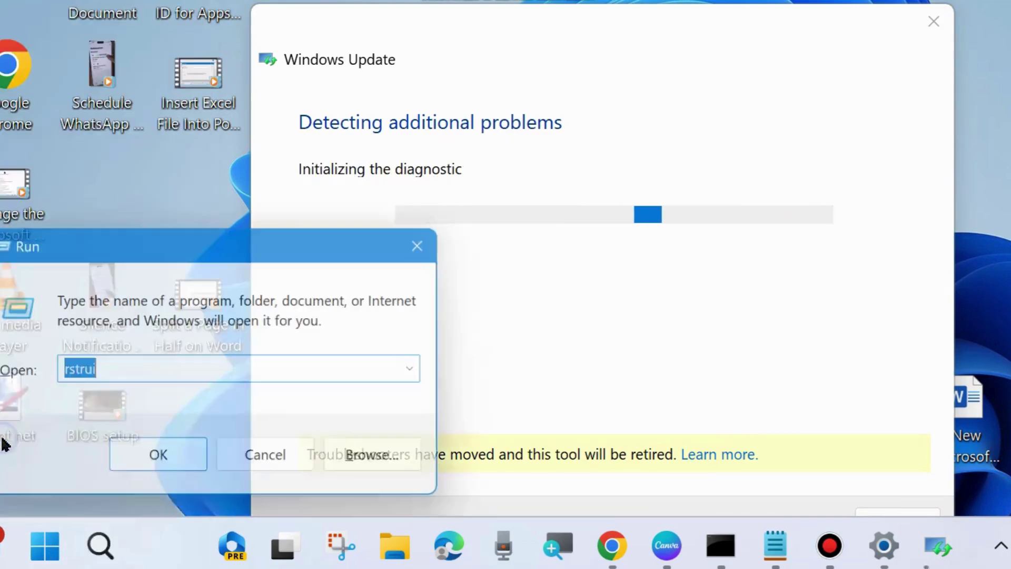
pyautogui.press('BackSpace')
pyautogui.moveTo(117, 245); pyautogui.dragTo(452, 85)
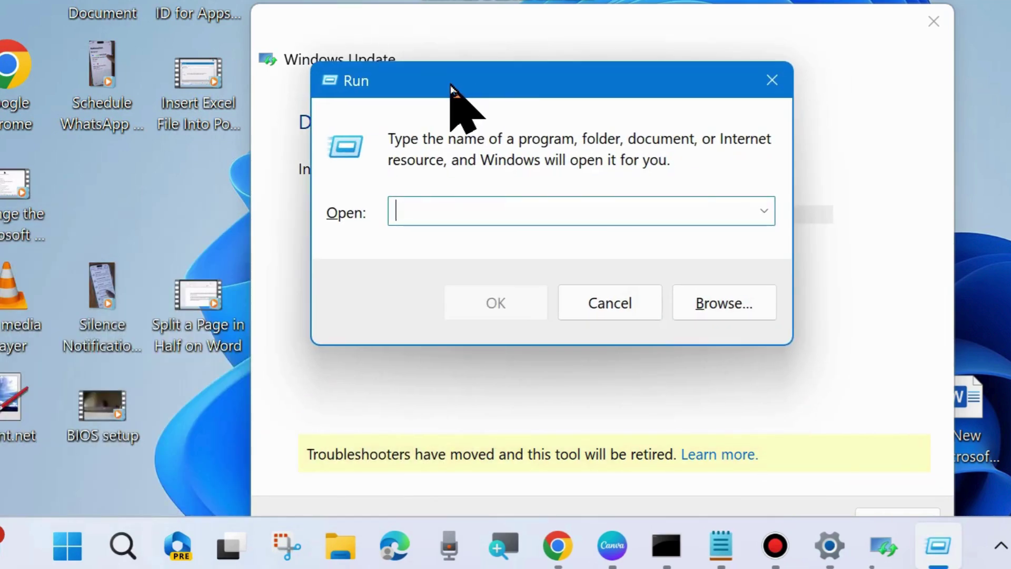
pyautogui.click(838, 22)
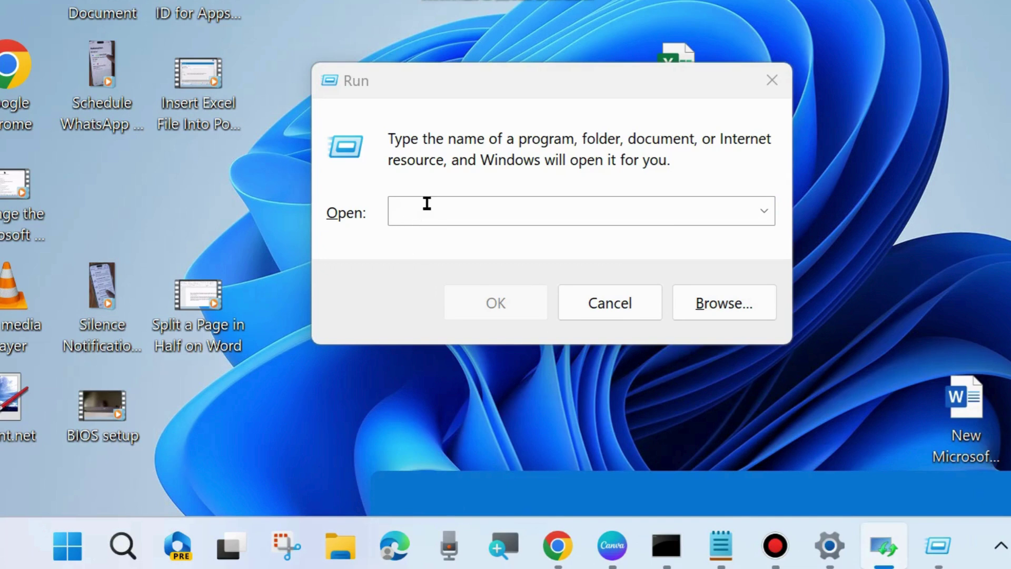
# Step: Enter services.msc in the Run dialog's Open box
pyautogui.click(427, 204)
pyautogui.write('S')
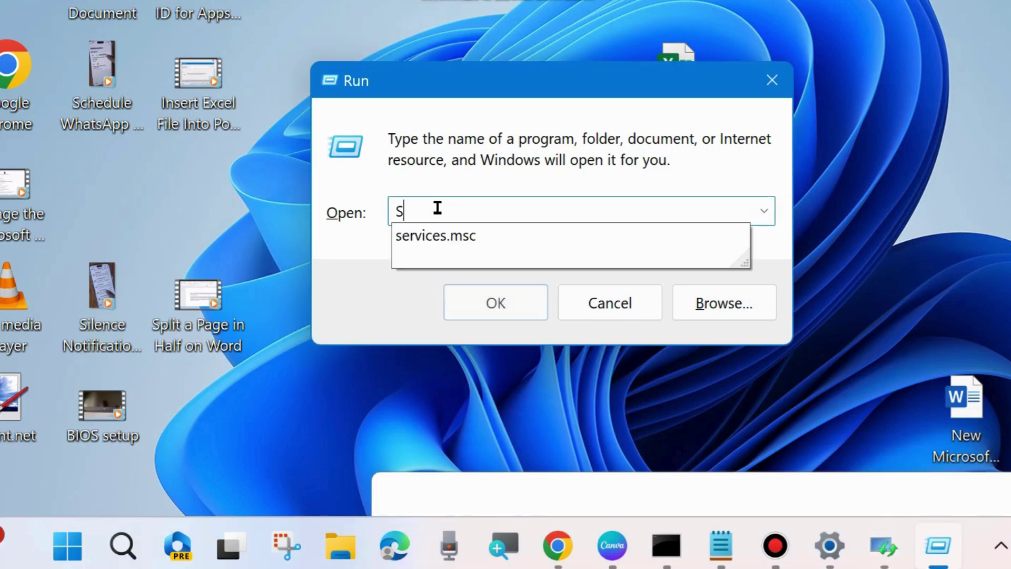
pyautogui.write('erv')
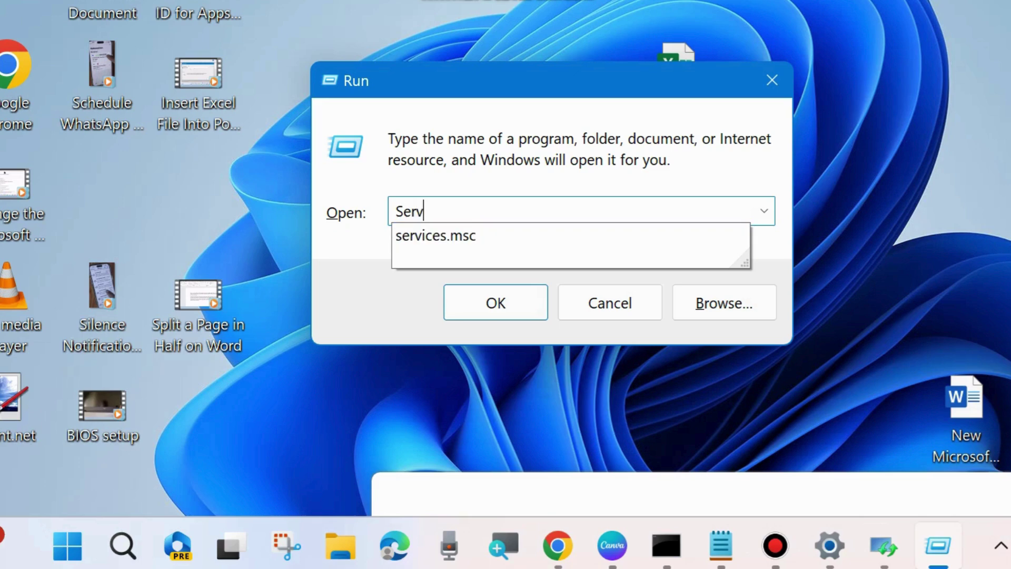
pyautogui.click(459, 239)
pyautogui.click(509, 206)
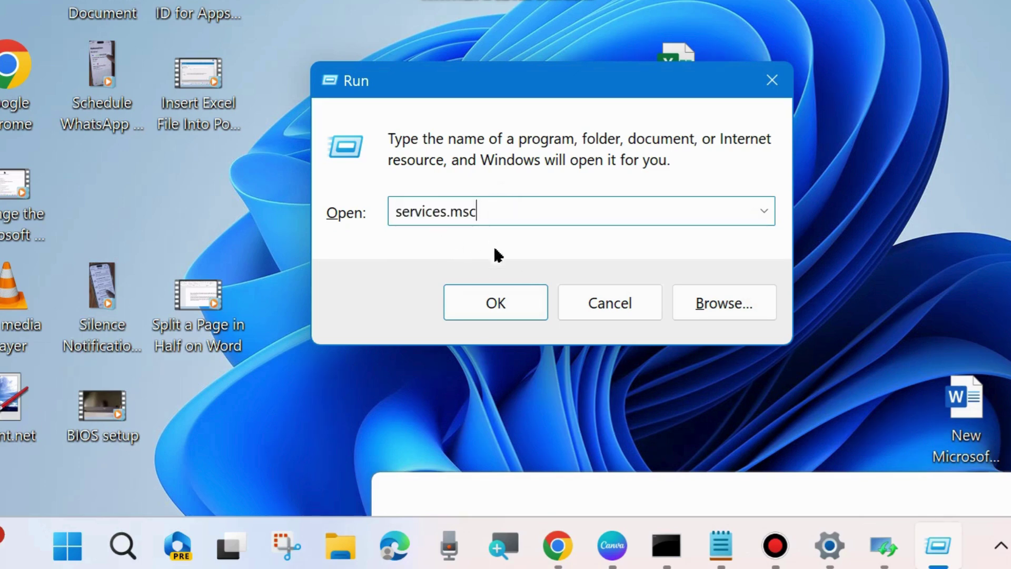
# Step: Launch Services and restart the Background Intelligent Transfer Service
pyautogui.click(493, 305)
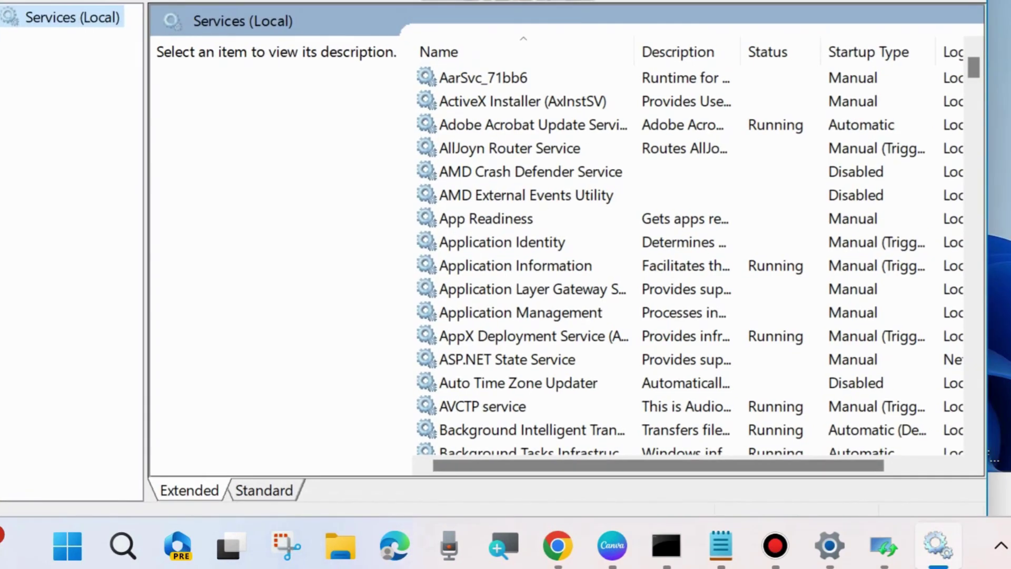
pyautogui.scroll(-6, 492, 316)
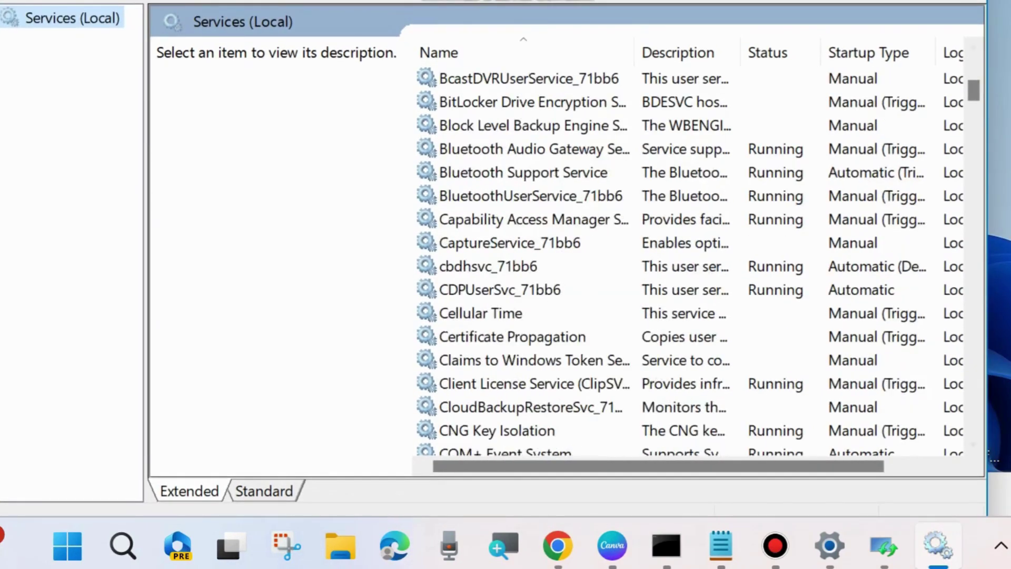
pyautogui.scroll(2, 513, 179)
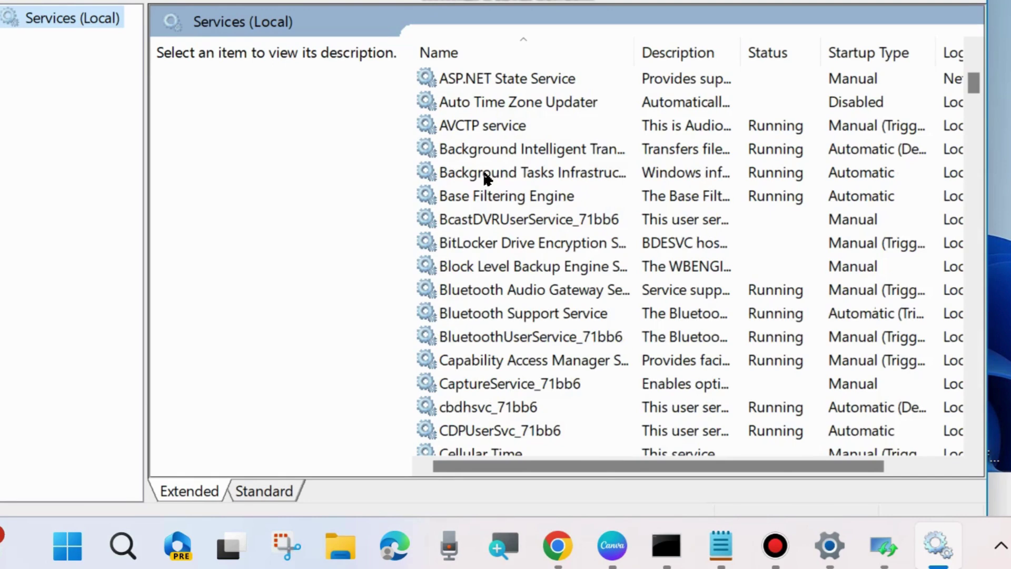
pyautogui.click(545, 150)
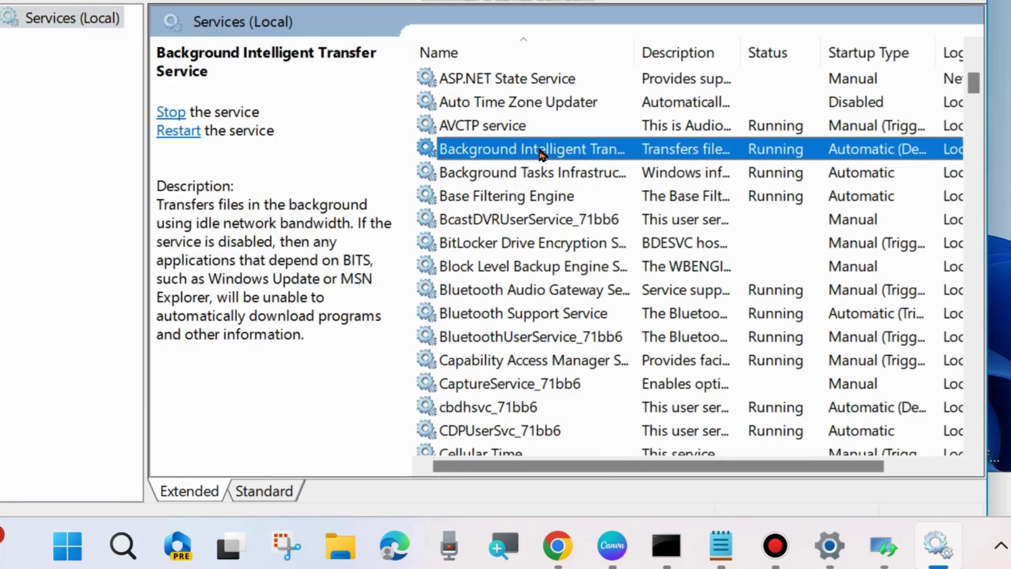
pyautogui.rightClick(497, 153)
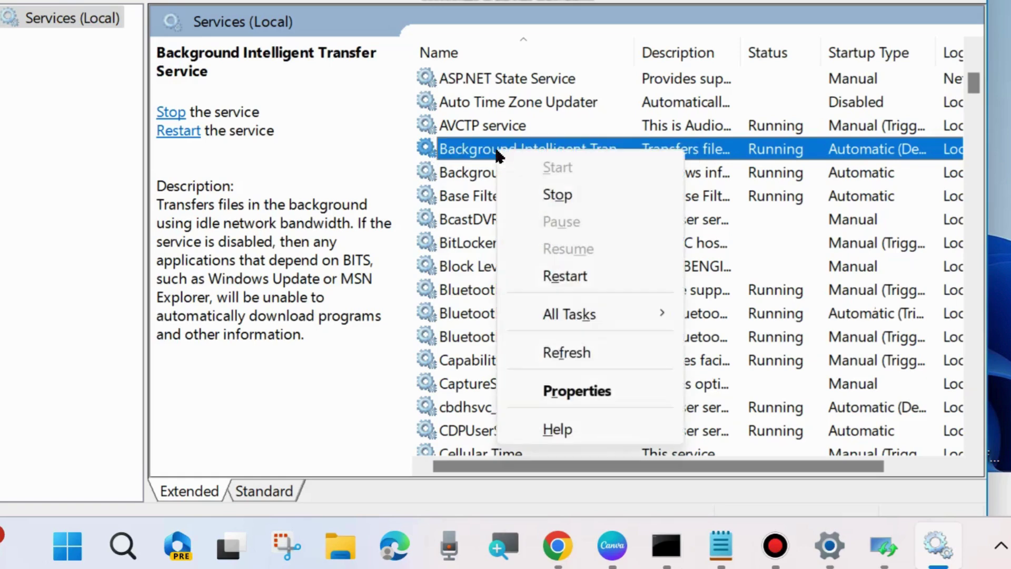
pyautogui.click(566, 275)
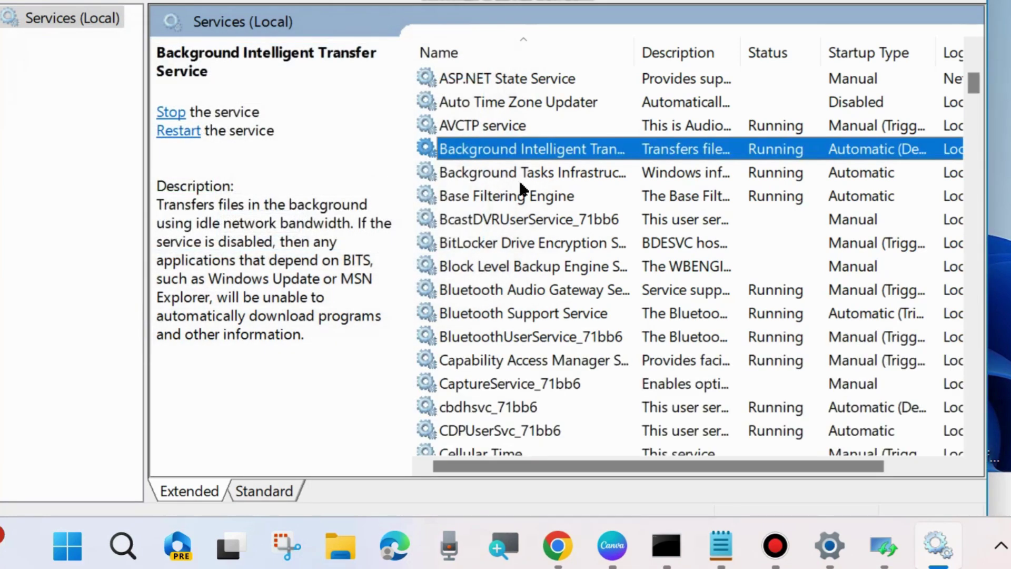
# Step: Set the BITS startup type to Automatic and apply it
pyautogui.doubleClick(512, 154)
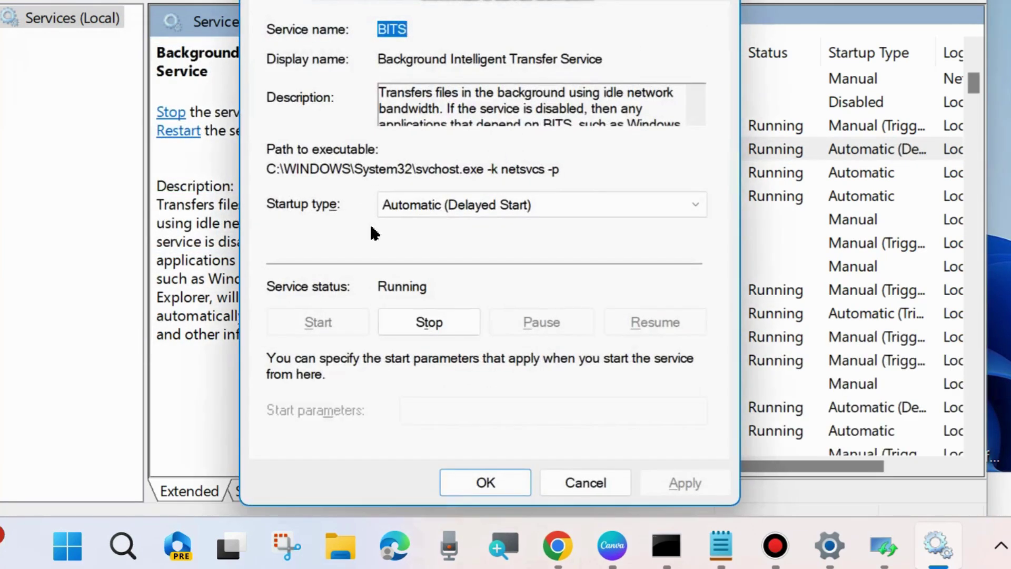
pyautogui.click(536, 205)
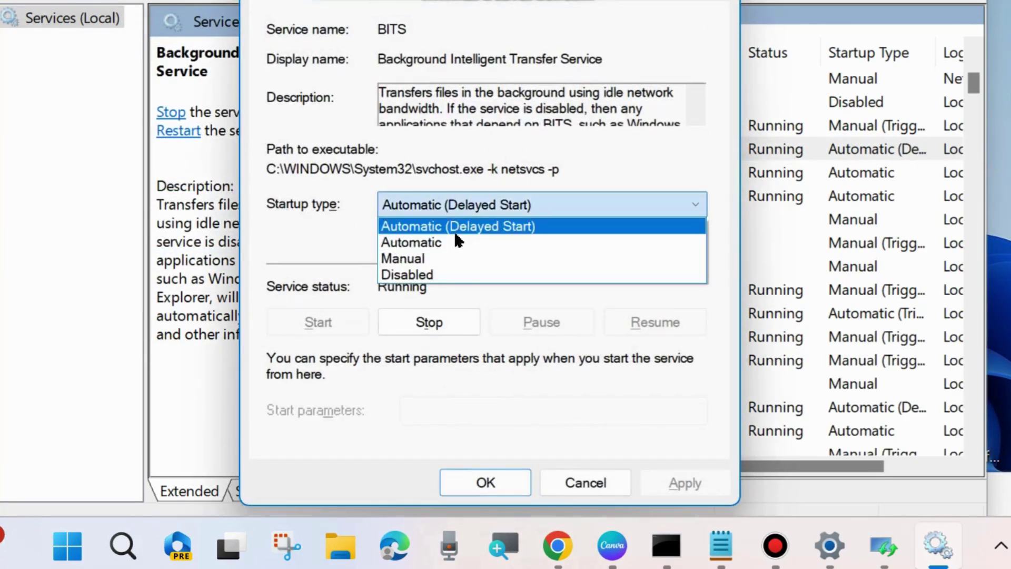
pyautogui.click(448, 246)
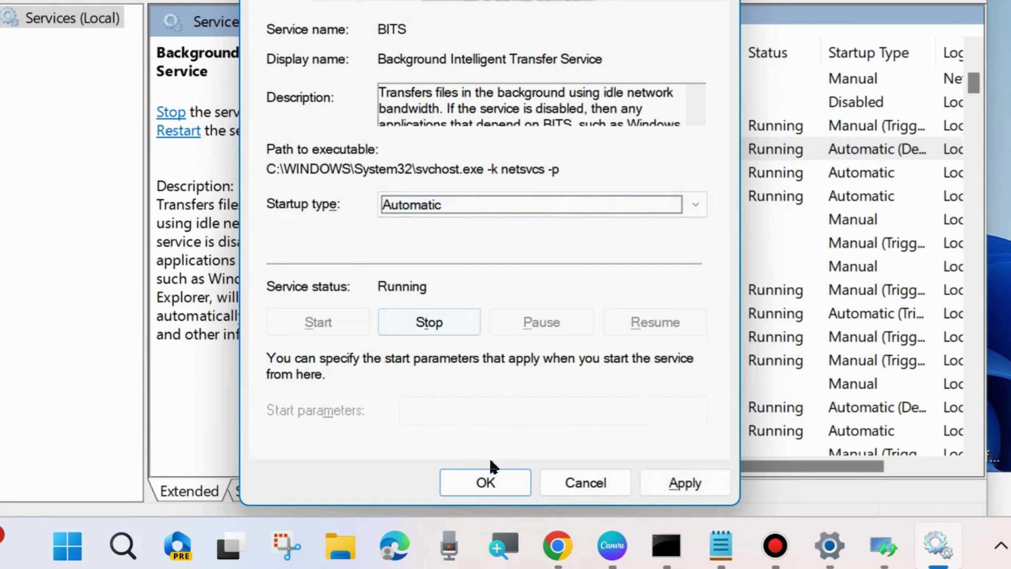
pyautogui.click(673, 482)
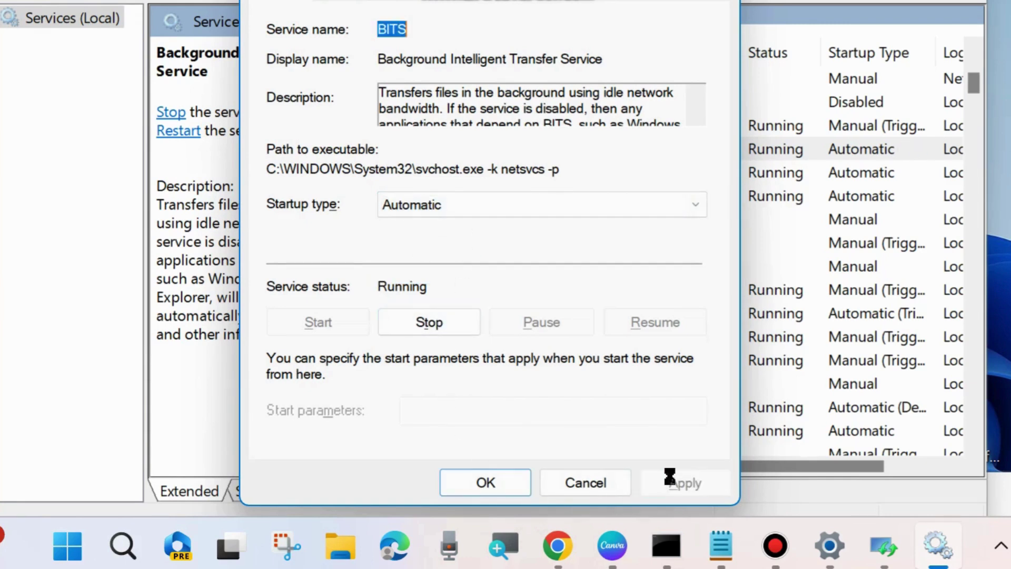
pyautogui.click(489, 480)
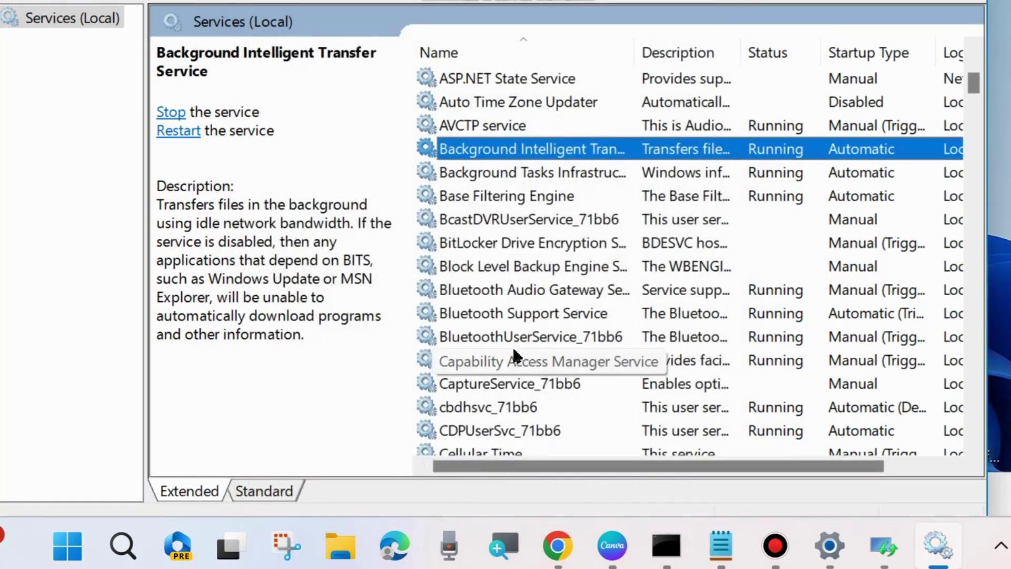
# Step: Restart Cryptographic Services from its right-click menu
pyautogui.scroll(-6, 515, 357)
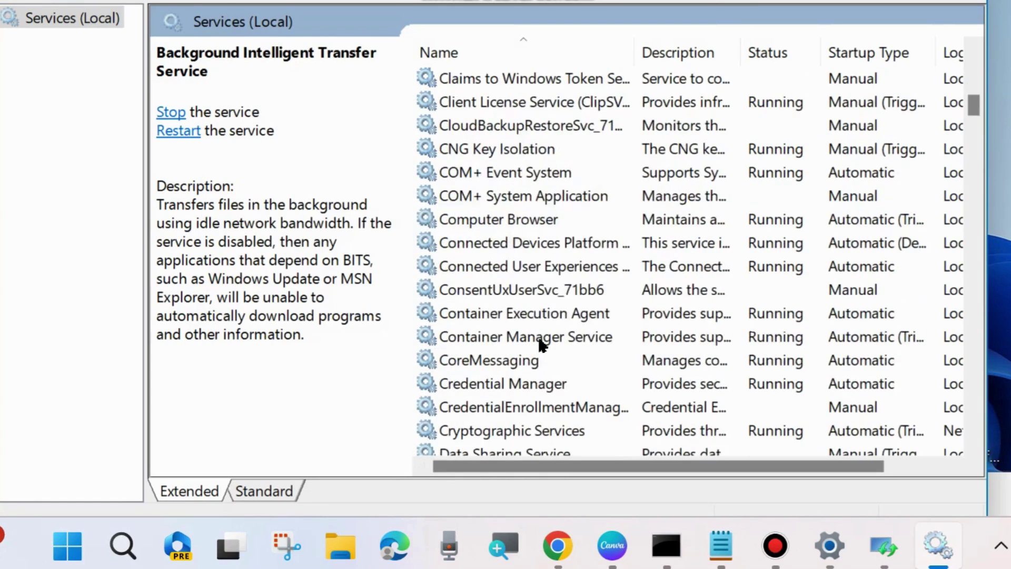
pyautogui.scroll(-3, 542, 344)
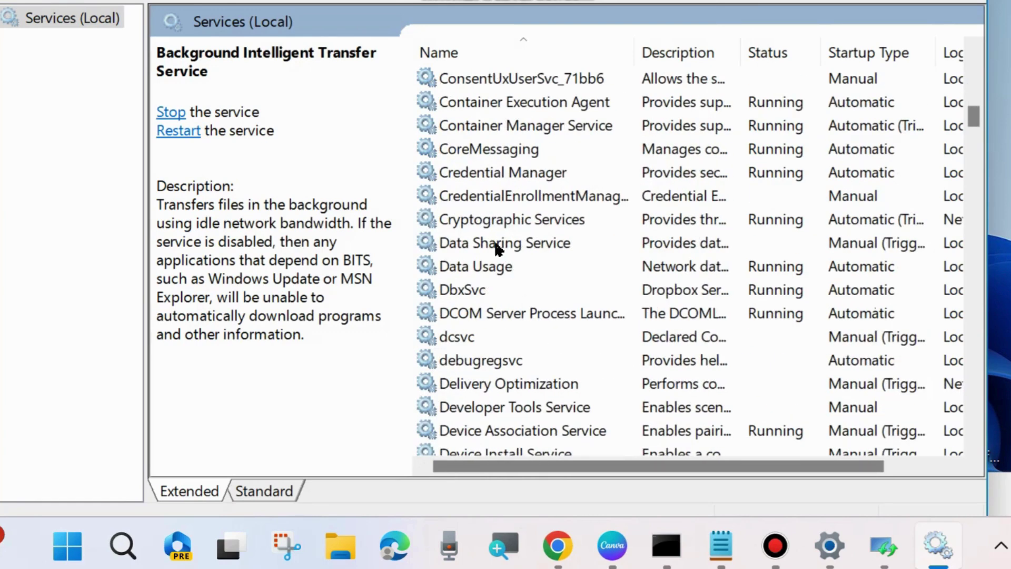
pyautogui.click(521, 221)
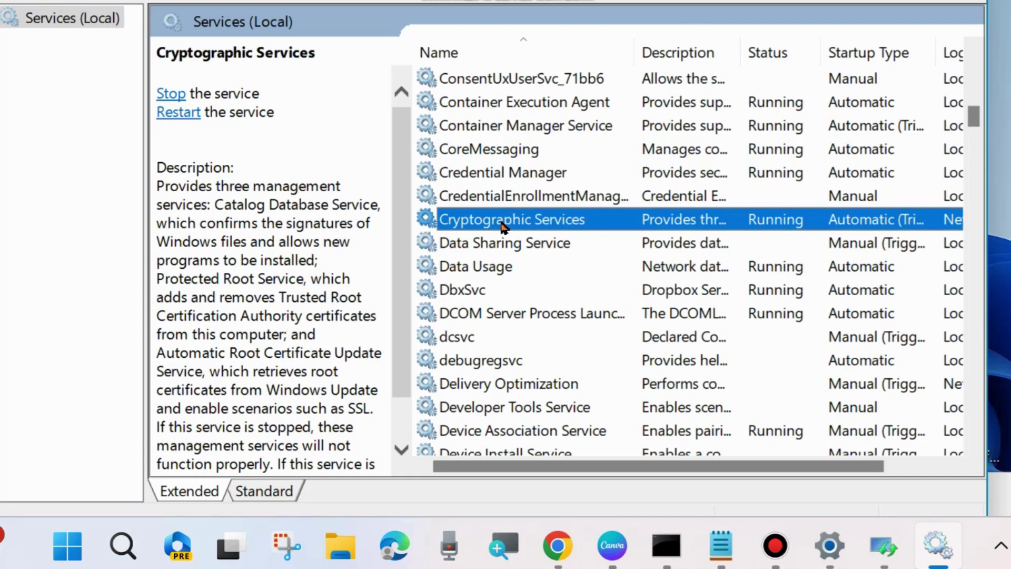
pyautogui.rightClick(502, 226)
pyautogui.click(571, 54)
# Step: Check Cryptographic Services' Automatic startup type, then select the Windows Update service
pyautogui.doubleClick(518, 221)
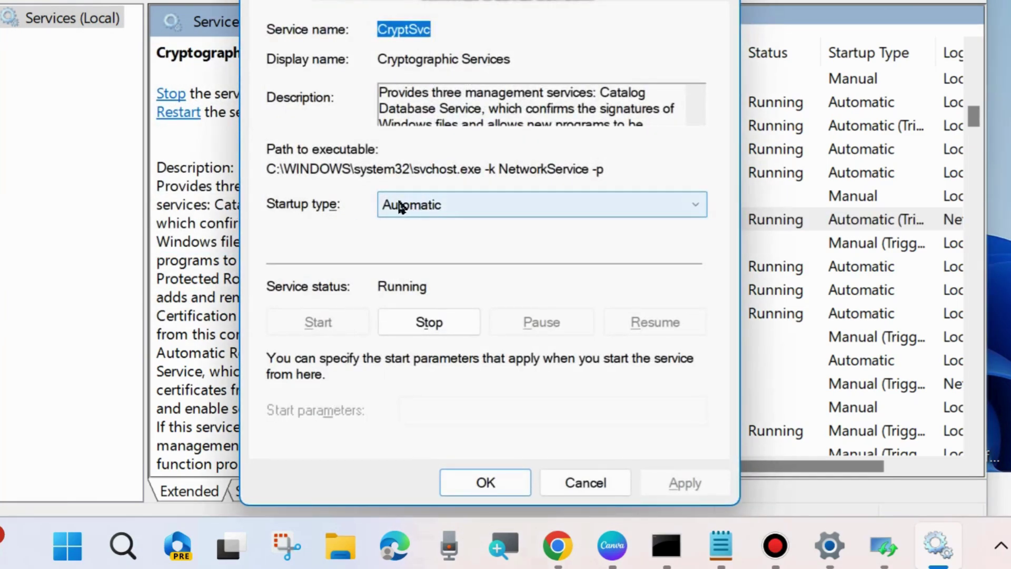
pyautogui.click(489, 481)
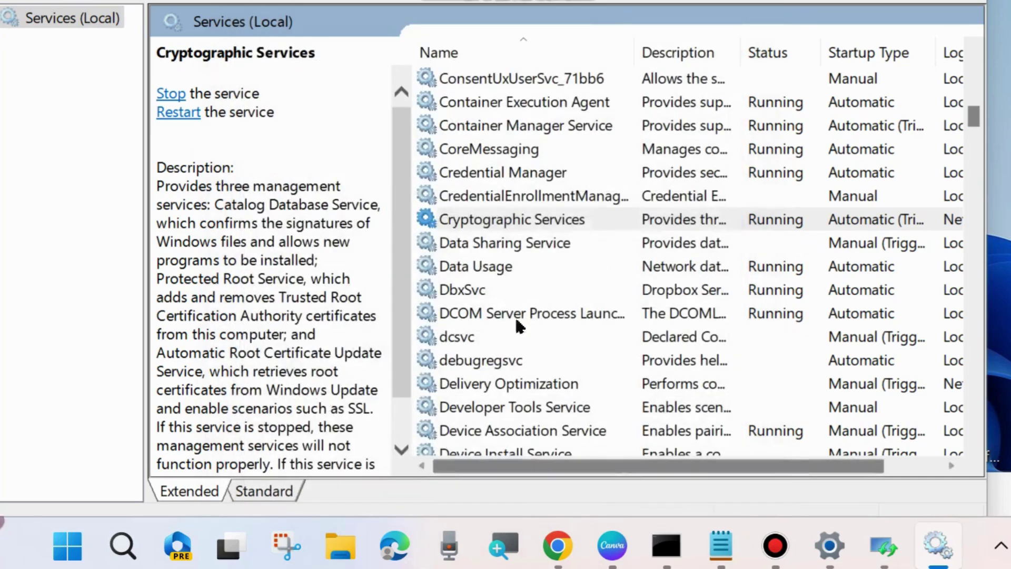
pyautogui.scroll(-13, 519, 314)
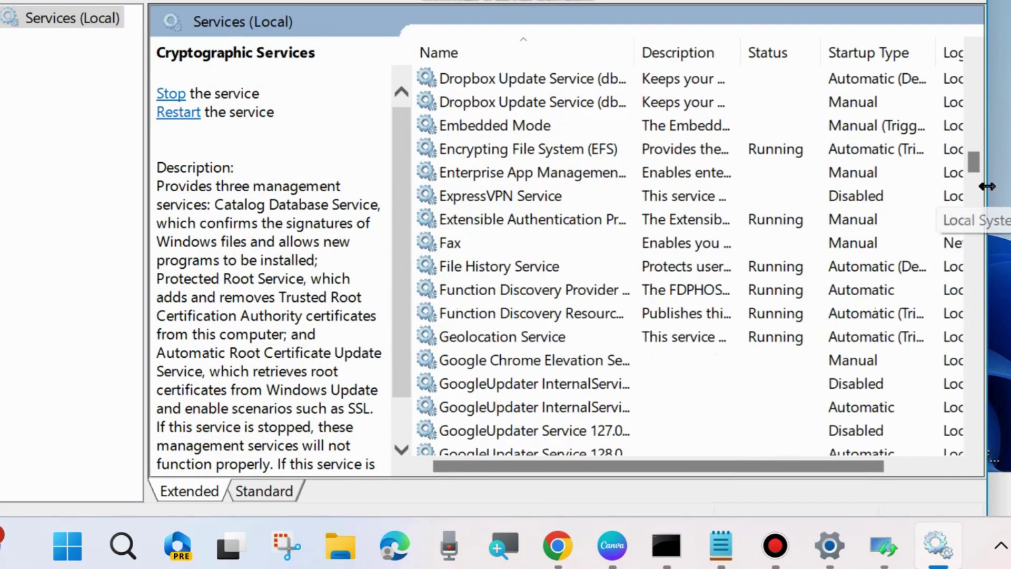
pyautogui.moveTo(972, 165); pyautogui.dragTo(960, 422)
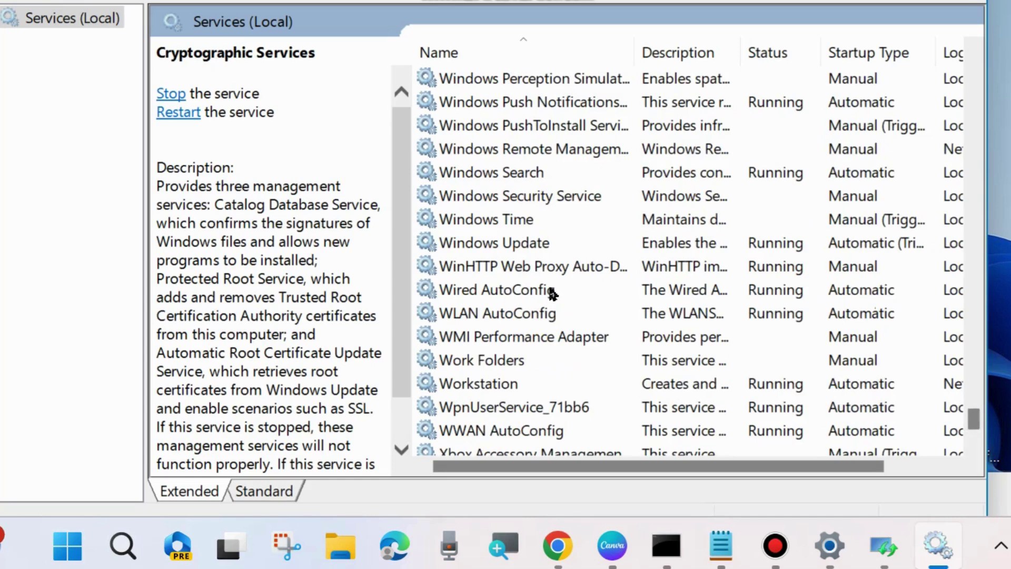
pyautogui.click(498, 244)
# Step: Restart Windows Update and verify it runs with Automatic (Trigger Start) startup
pyautogui.rightClick(498, 247)
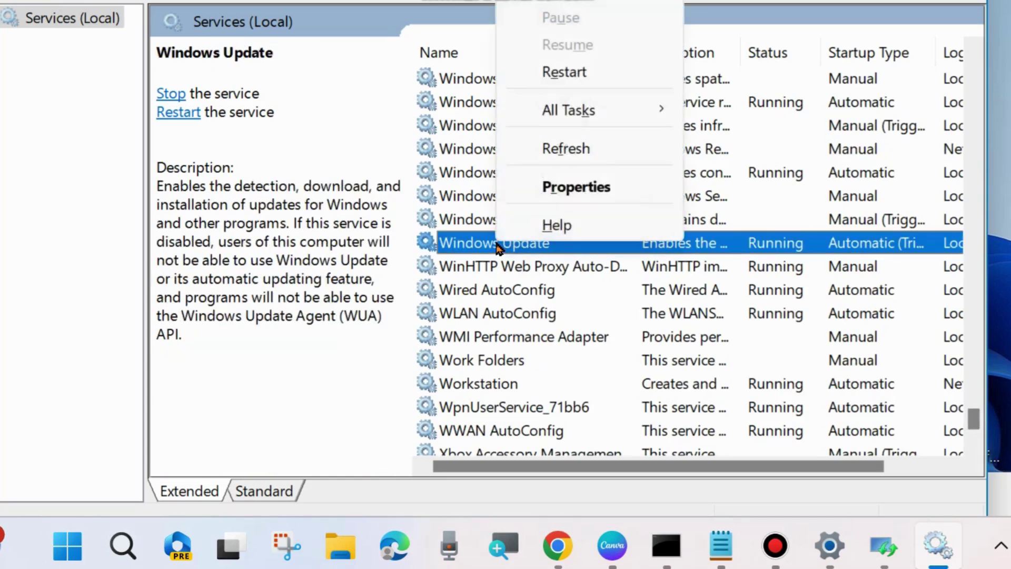
pyautogui.click(564, 71)
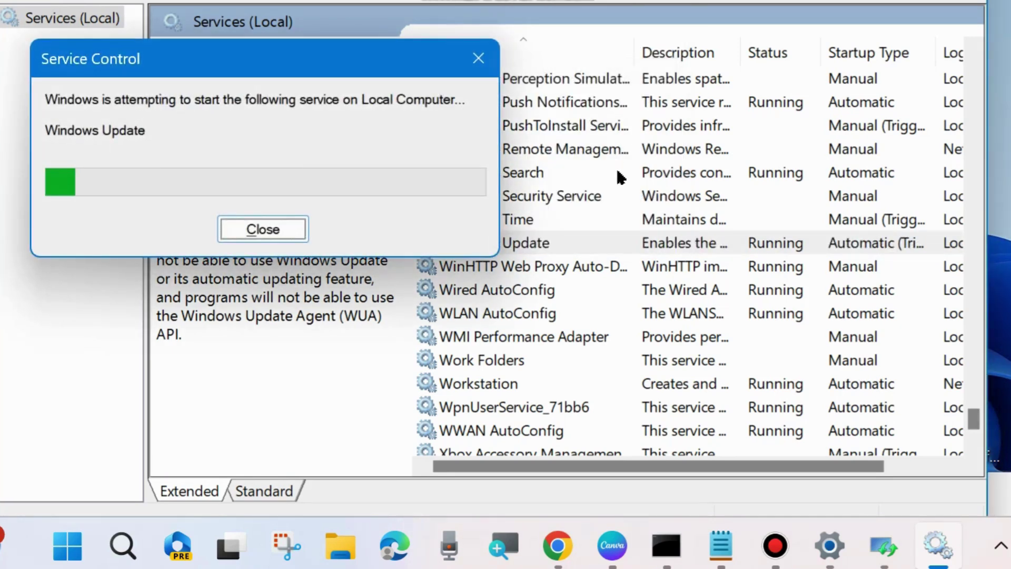
pyautogui.doubleClick(526, 245)
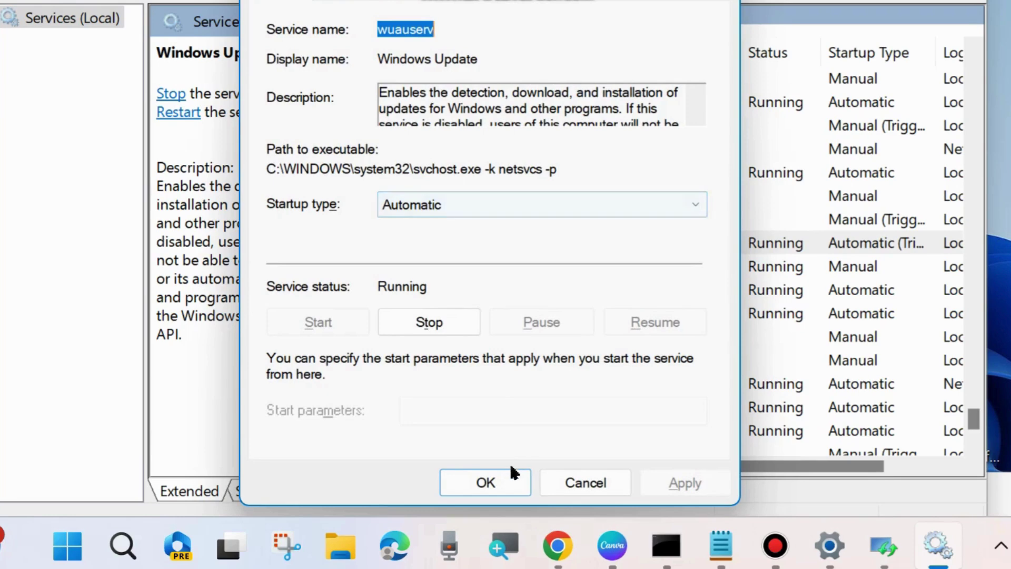
pyautogui.click(488, 480)
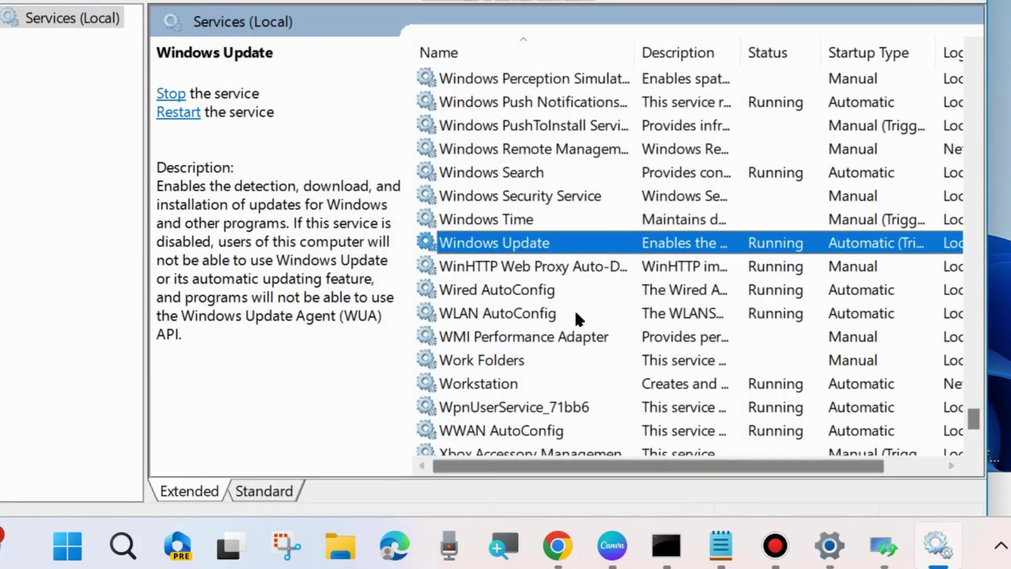
# Step: Start the Windows Installer service, check its Manual startup properties, and close Services with Alt+F4
pyautogui.scroll(4, 533, 321)
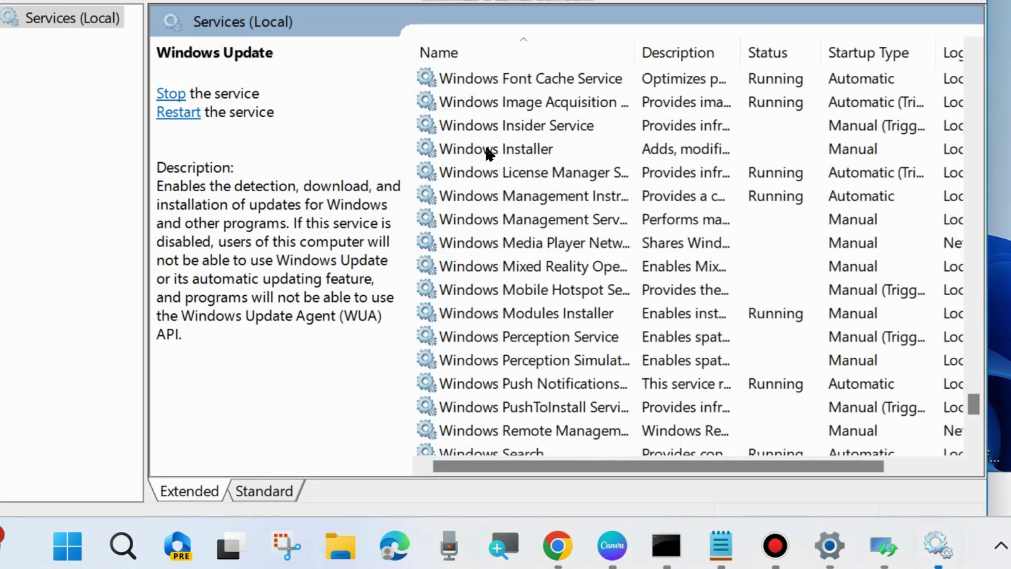
pyautogui.click(497, 151)
pyautogui.rightClick(497, 151)
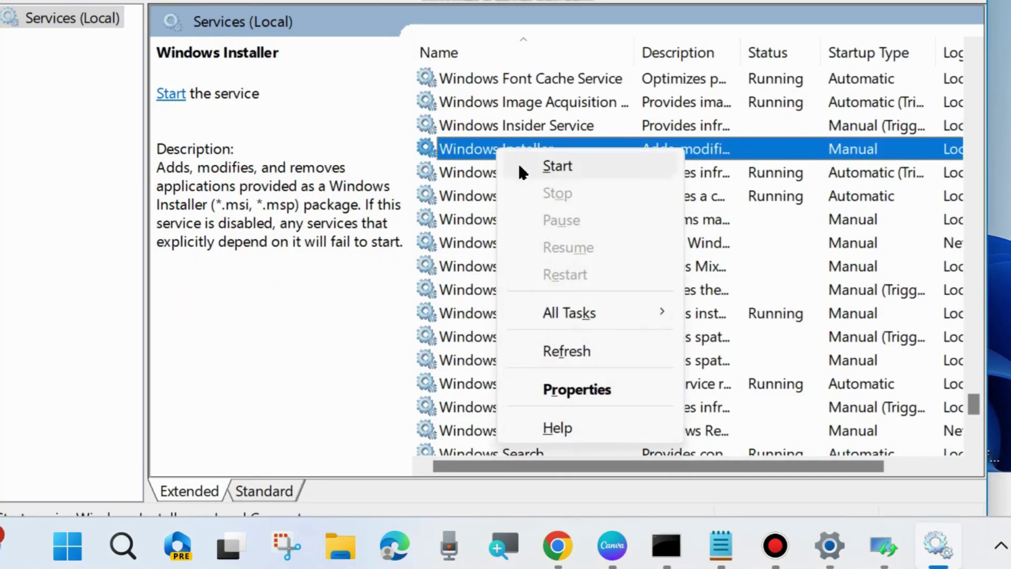
pyautogui.click(557, 166)
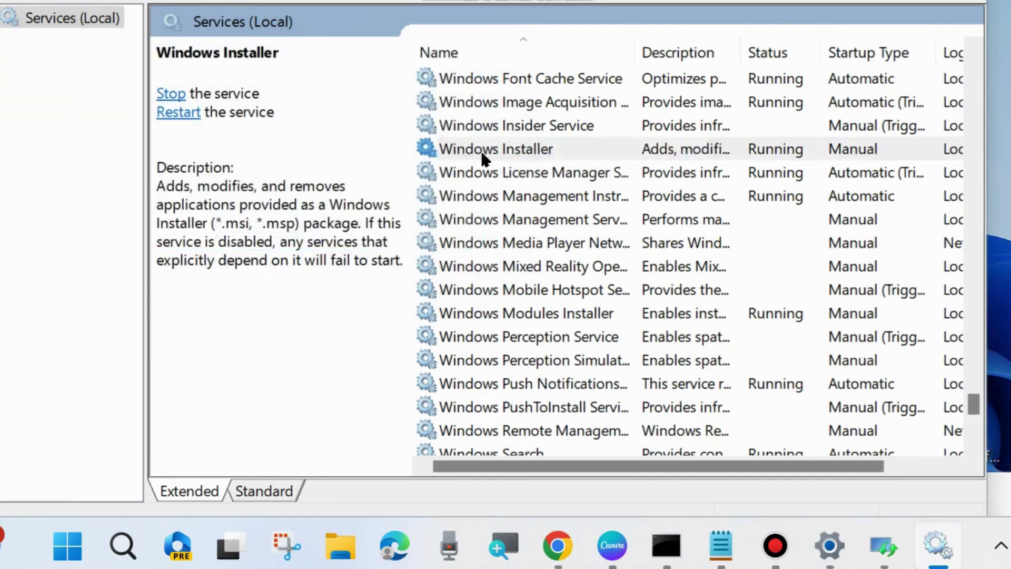
pyautogui.doubleClick(484, 154)
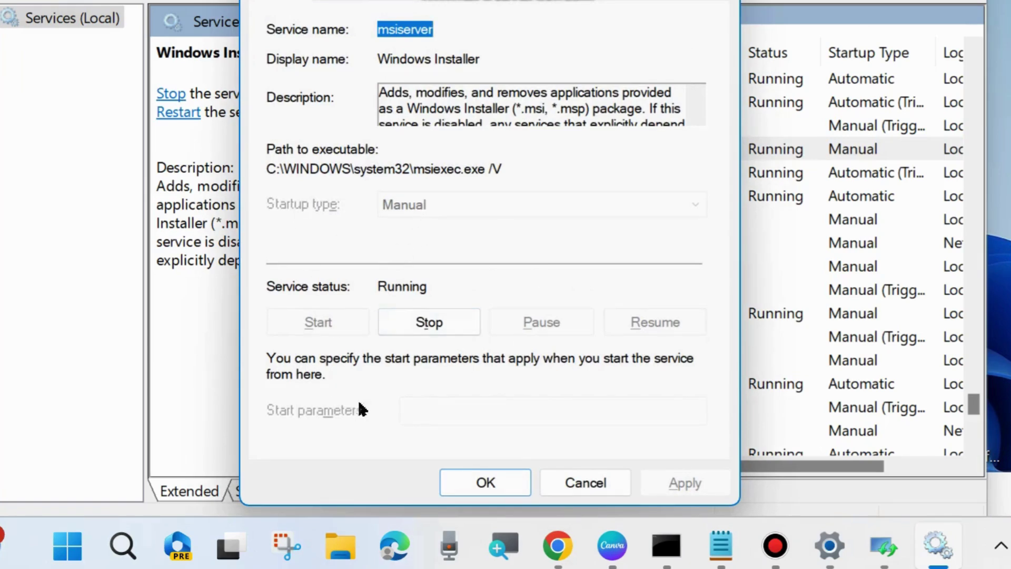
pyautogui.click(485, 483)
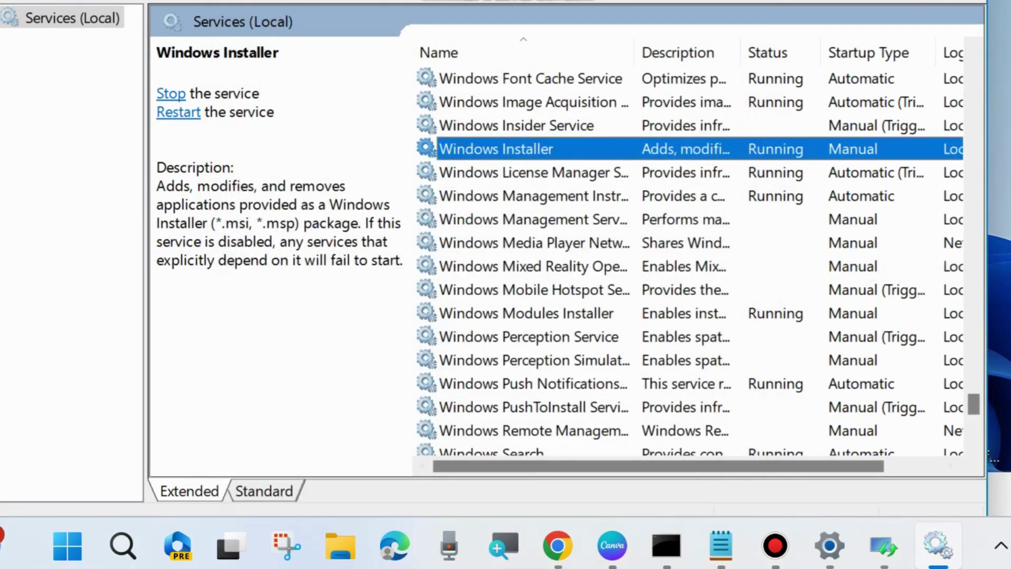
pyautogui.hotkey('alt', 'F4')
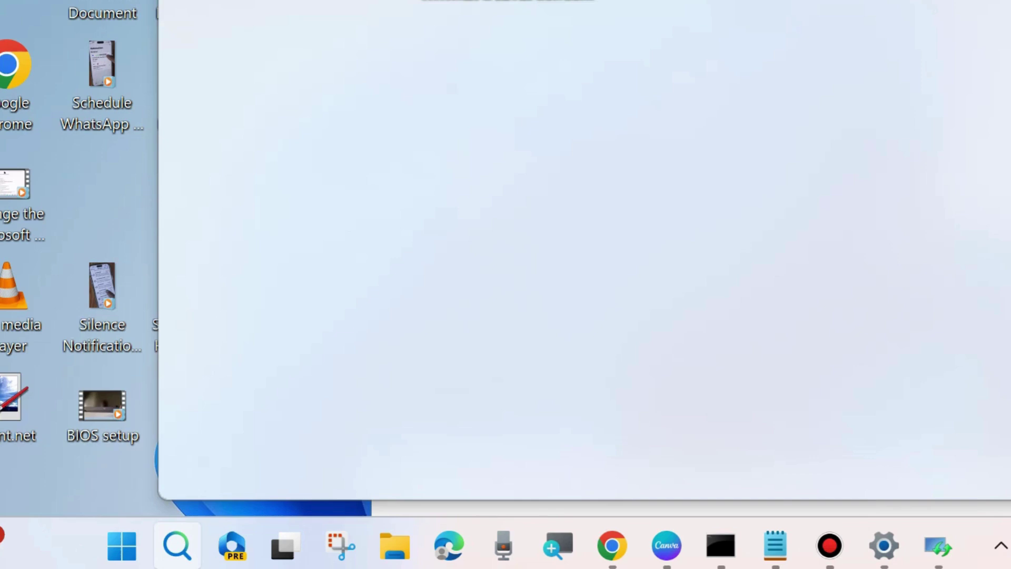
# Step: Search 'cmd', launch Command Prompt as administrator, and bring up the Notepad command notes
pyautogui.click(177, 545)
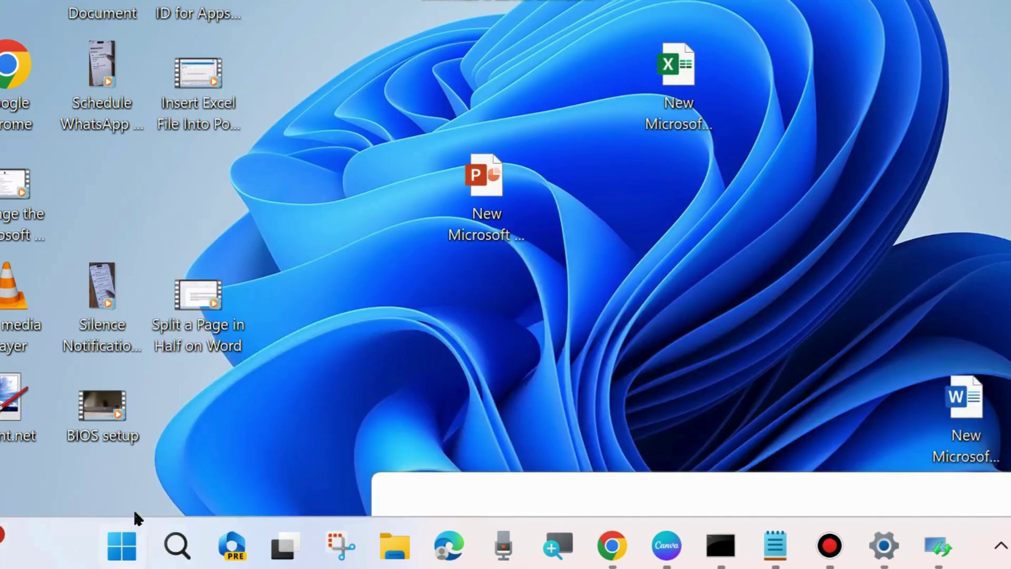
pyautogui.click(175, 542)
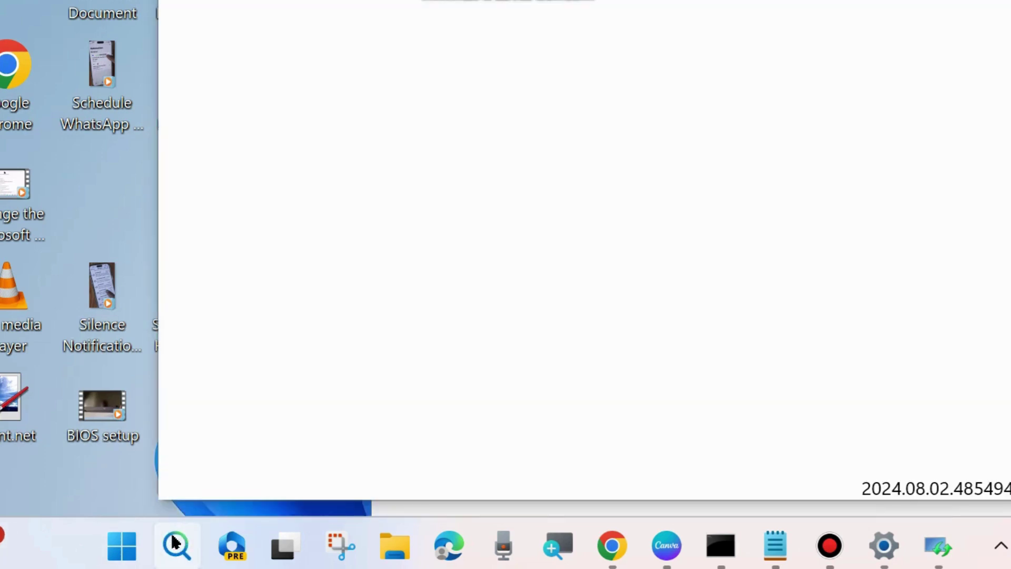
pyautogui.write('cmd')
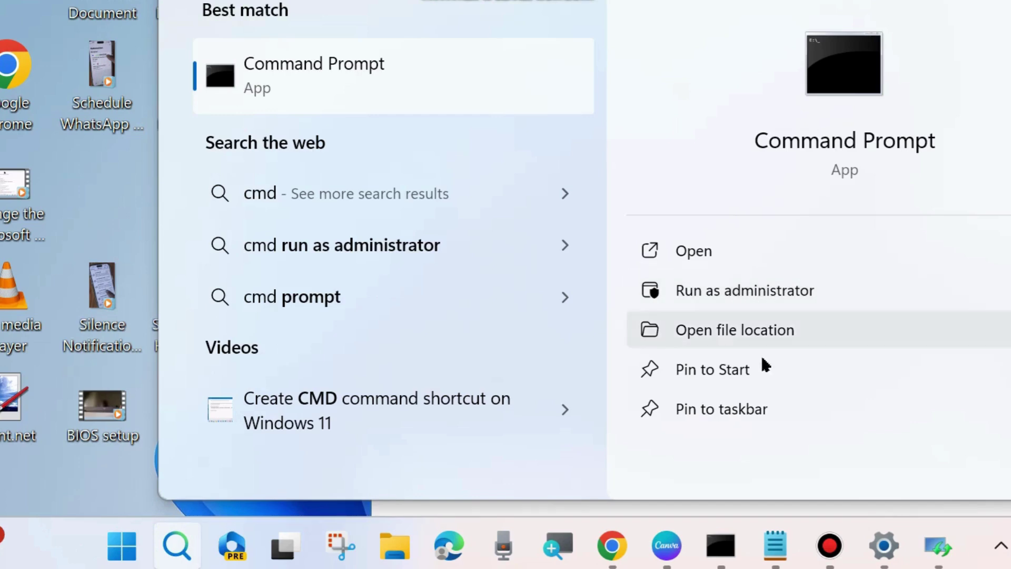
pyautogui.click(720, 542)
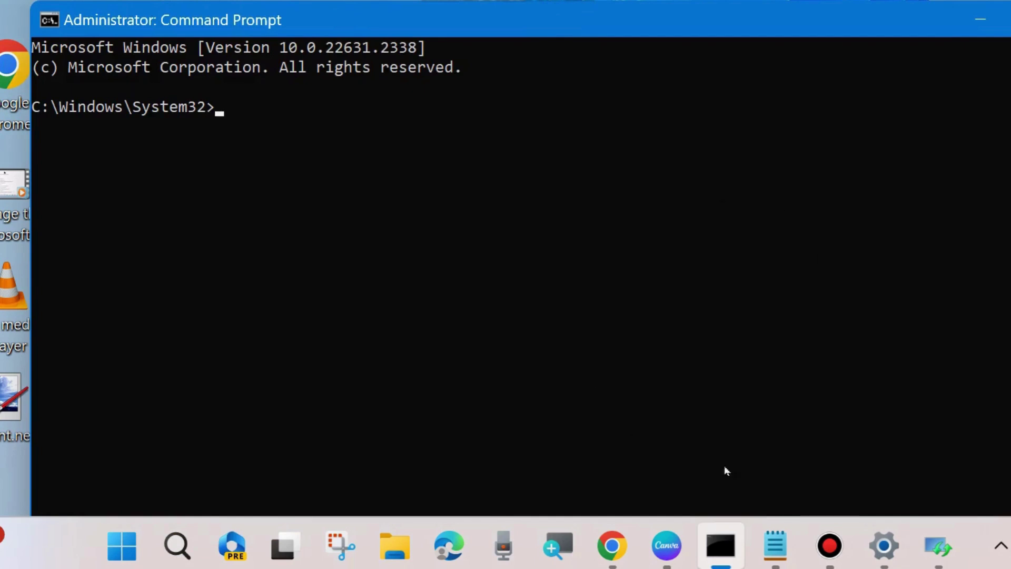
pyautogui.click(775, 545)
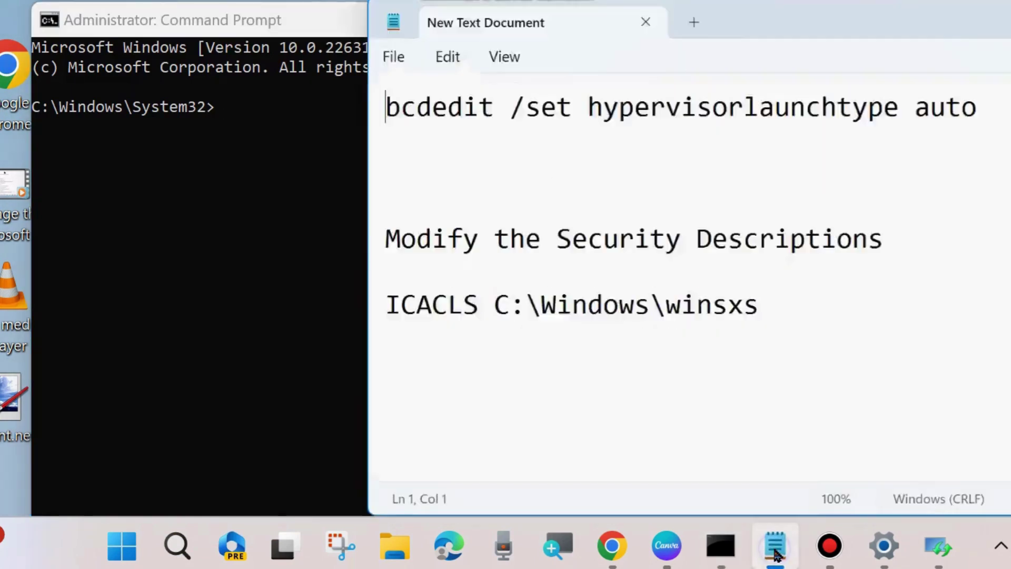
# Step: Scroll Notepad to the dism commands and highlight the scanhealth line
pyautogui.scroll(-10, 647, 279)
pyautogui.scroll(-10, 646, 278)
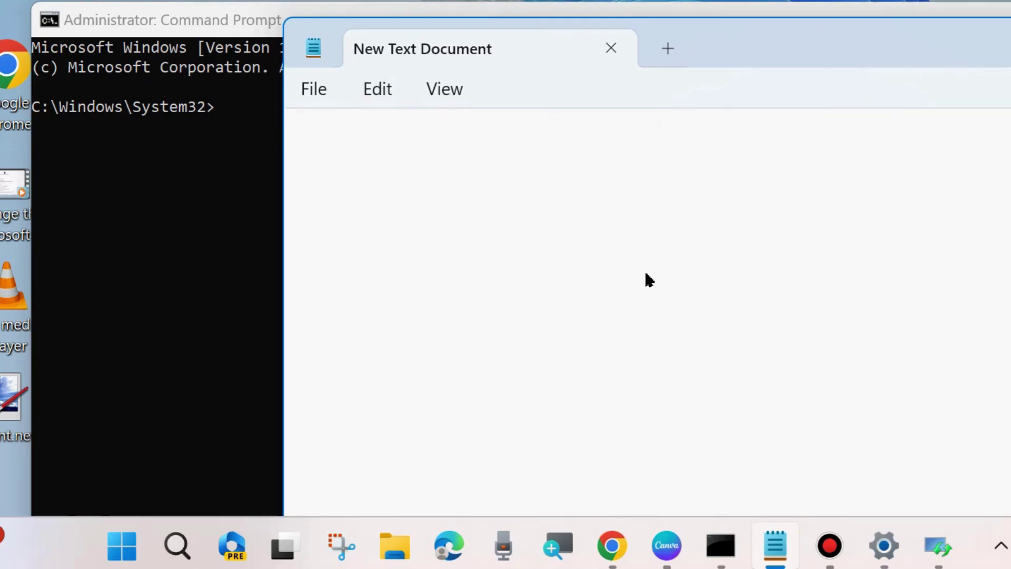
pyautogui.scroll(2, 649, 272)
pyautogui.moveTo(305, 190); pyautogui.dragTo(1008, 194)
pyautogui.moveTo(928, 40); pyautogui.dragTo(812, 94)
# Step: Highlight the checkhealth and restorehealth dism lines, then minimise Notepad
pyautogui.click(192, 321)
pyautogui.moveTo(193, 324); pyautogui.dragTo(928, 318)
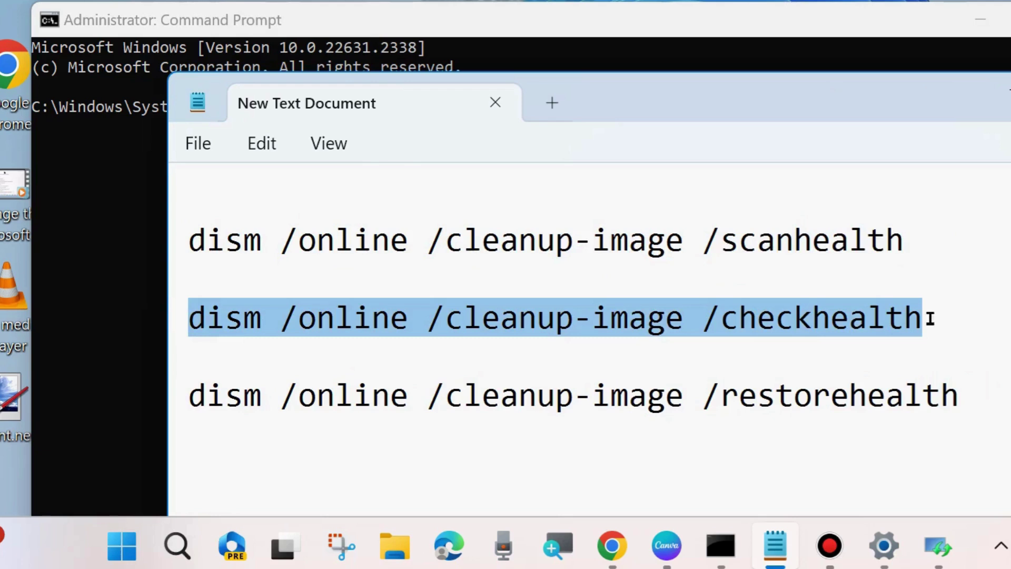
pyautogui.click(185, 408)
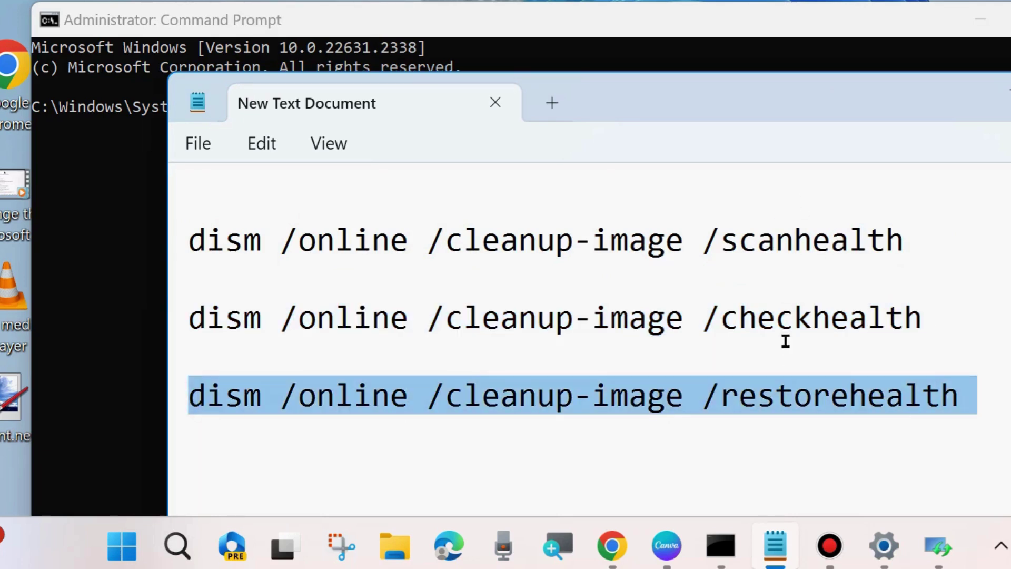
pyautogui.moveTo(647, 121); pyautogui.dragTo(684, 196)
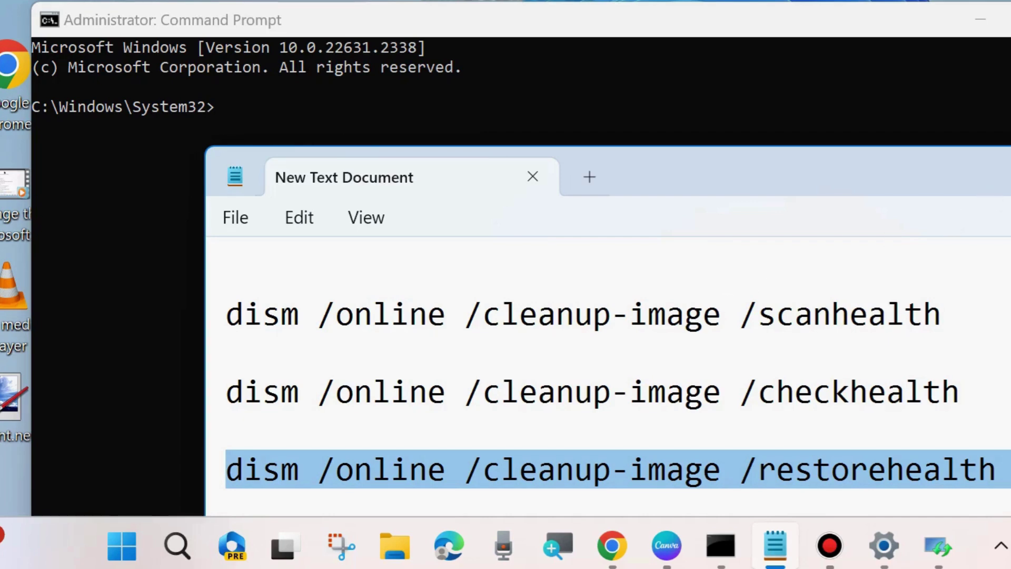
pyautogui.press('super+Down')
# Step: Enter sfc /scannow, erase part of it, and minimise the administrator Command Prompt
pyautogui.write('sfc ')
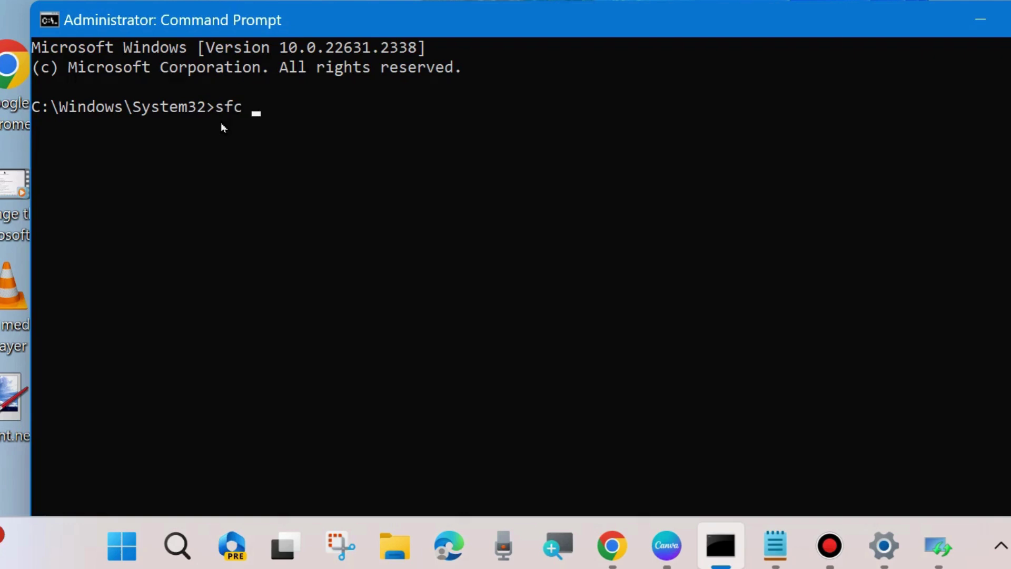
pyautogui.write('/scannow')
pyautogui.press('BackSpace')
pyautogui.press('BackSpace')
pyautogui.press('BackSpace')
pyautogui.press('BackSpace')
pyautogui.press('BackSpace')
pyautogui.press('BackSpace')
pyautogui.press('BackSpace')
pyautogui.press('BackSpace')
pyautogui.press('BackSpace')
pyautogui.press('BackSpace')
pyautogui.press('BackSpace')
pyautogui.press('BackSpace')
pyautogui.click(980, 20)
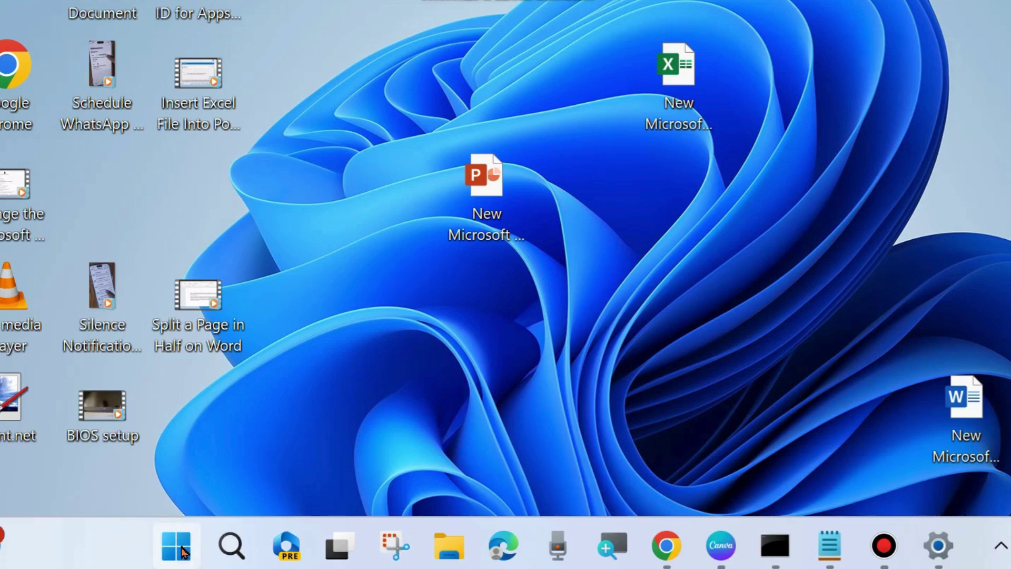
# Step: Launch msconfig from the Run dialog in place of the pre-filled services.msc entry
pyautogui.rightClick(179, 546)
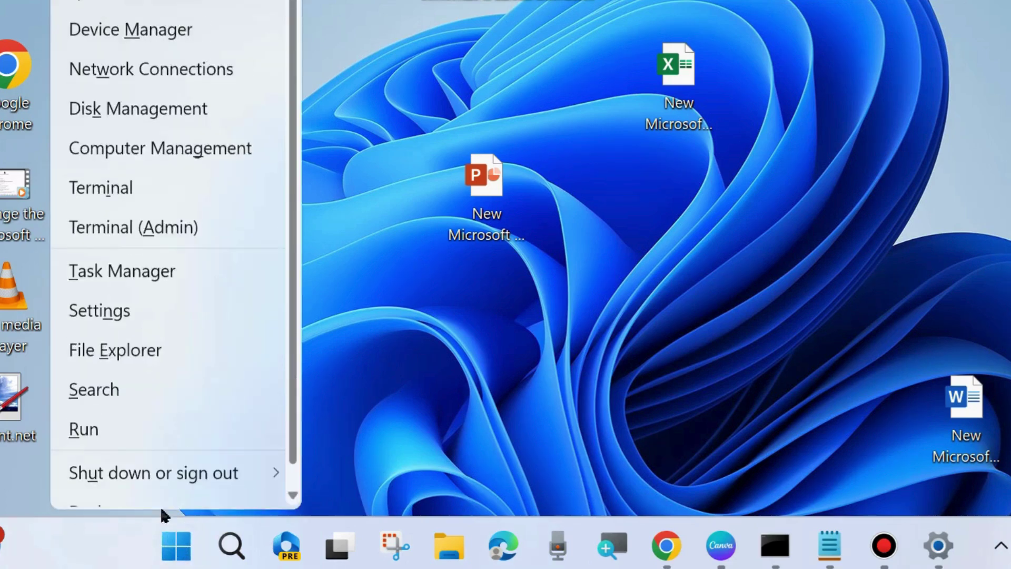
pyautogui.click(99, 428)
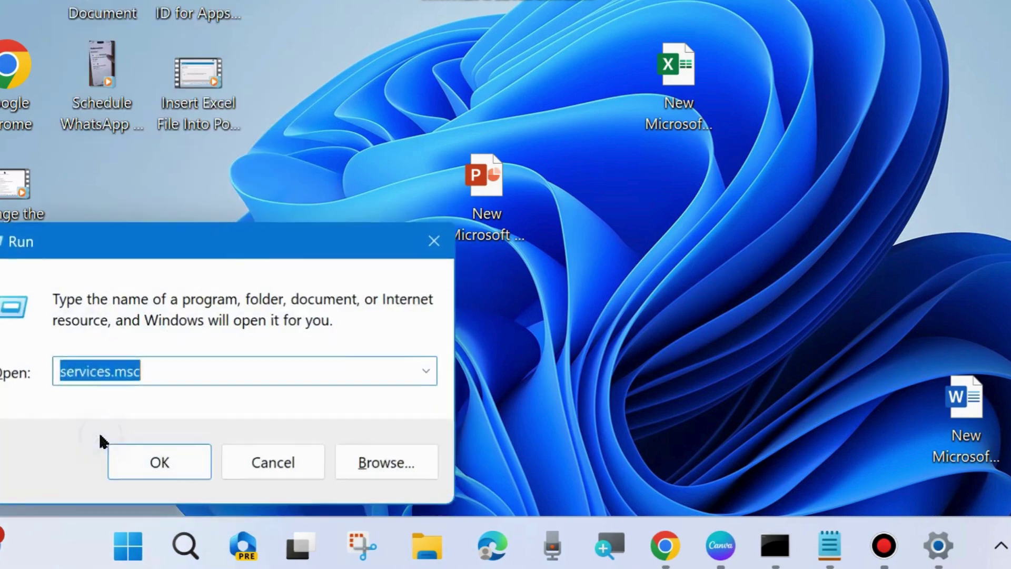
pyautogui.press('BackSpace')
pyautogui.moveTo(218, 258); pyautogui.dragTo(482, 53)
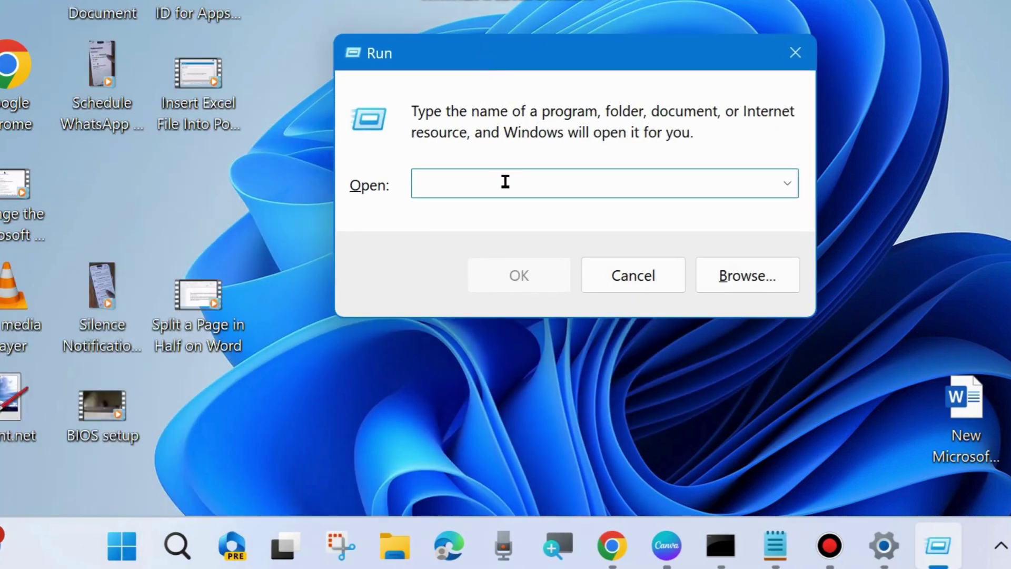
pyautogui.write('msc')
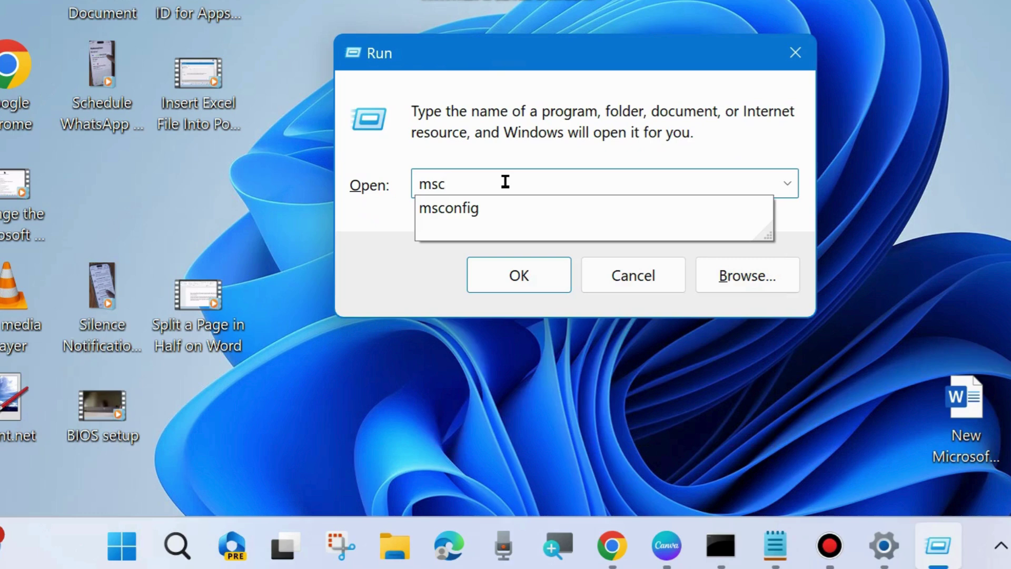
pyautogui.click(462, 218)
pyautogui.click(510, 180)
pyautogui.click(521, 277)
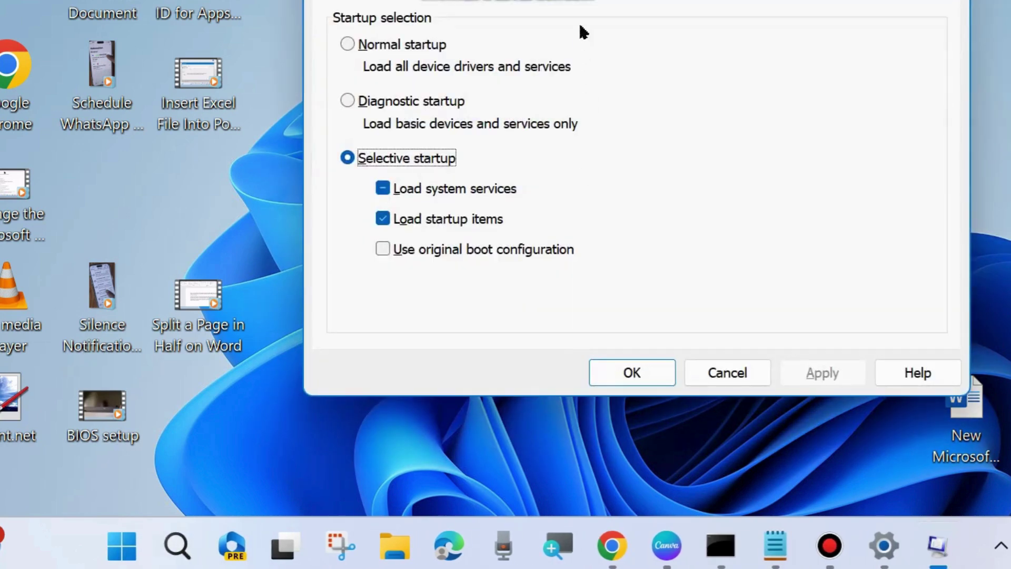
# Step: Hide all Microsoft services on the Services tab and open Task Manager from the Startup tab
pyautogui.moveTo(579, 3); pyautogui.dragTo(523, 61)
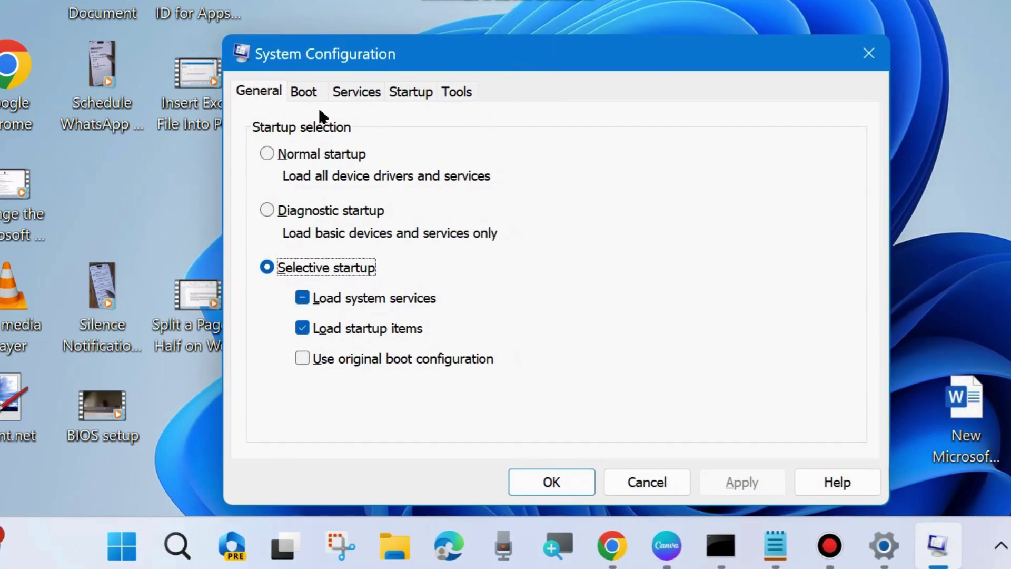
pyautogui.click(360, 98)
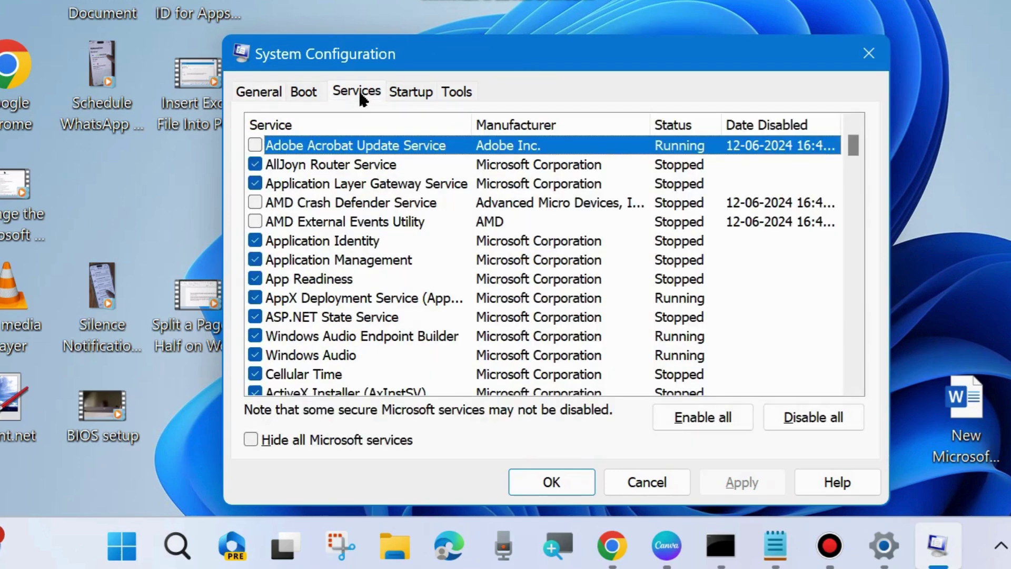
pyautogui.click(251, 440)
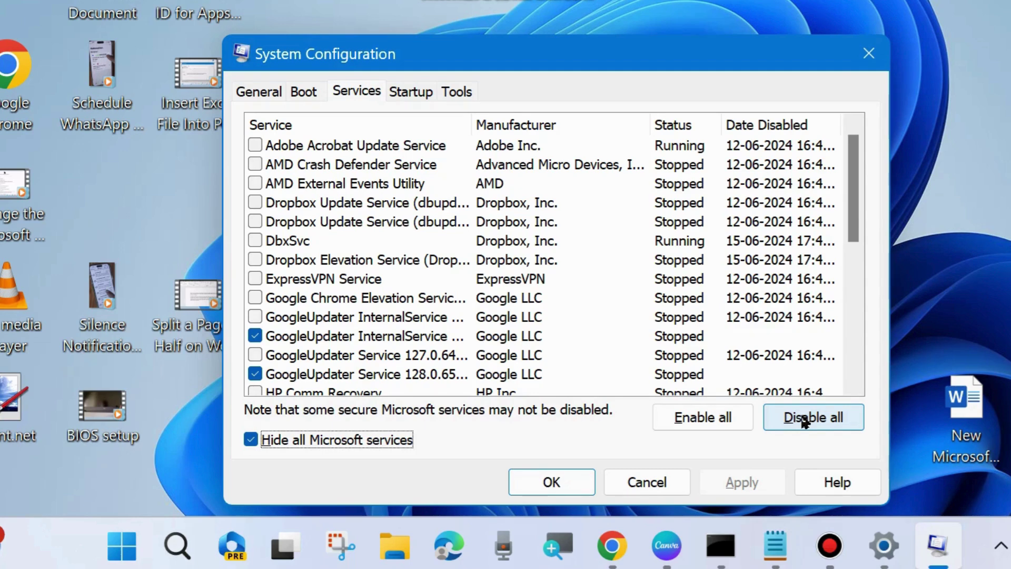
pyautogui.click(415, 92)
pyautogui.click(546, 162)
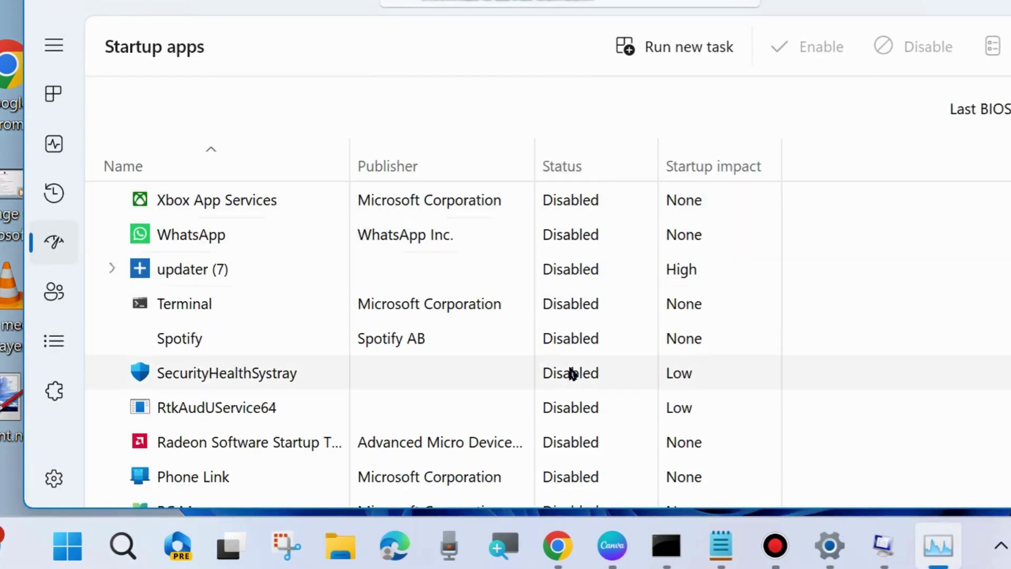
# Step: Review the Task Manager startup apps, leave Canva enabled, and close Task Manager
pyautogui.scroll(-1, 572, 385)
pyautogui.scroll(-8, 569, 387)
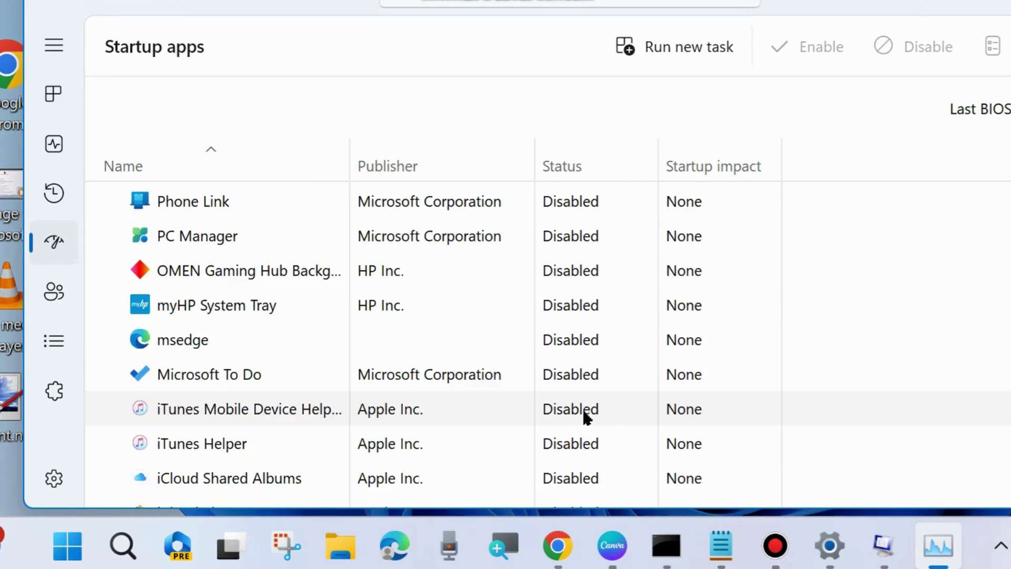
pyautogui.scroll(-3, 579, 419)
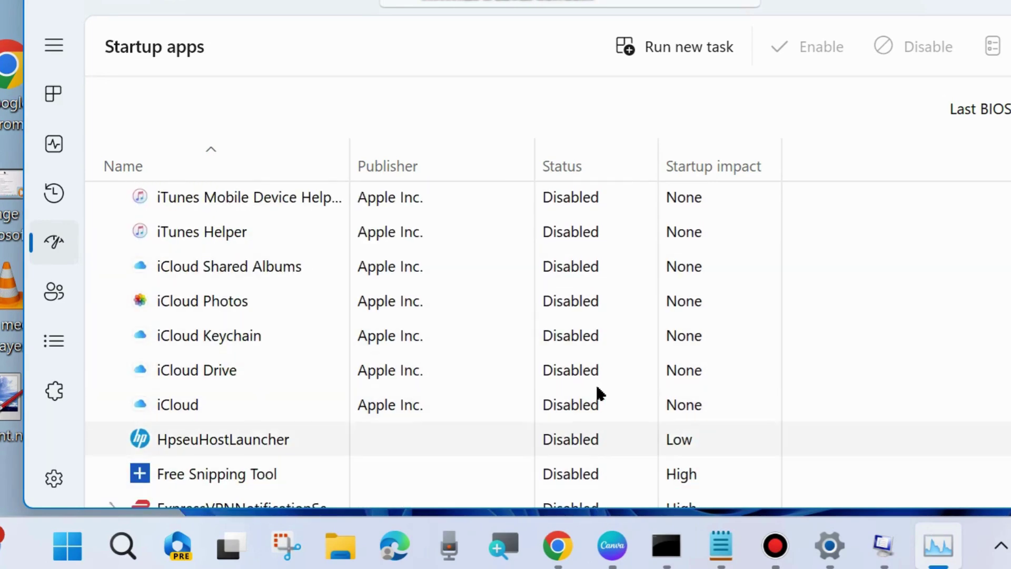
pyautogui.scroll(-3, 598, 392)
pyautogui.scroll(-2, 564, 448)
pyautogui.scroll(1, 593, 332)
pyautogui.scroll(-1, 598, 436)
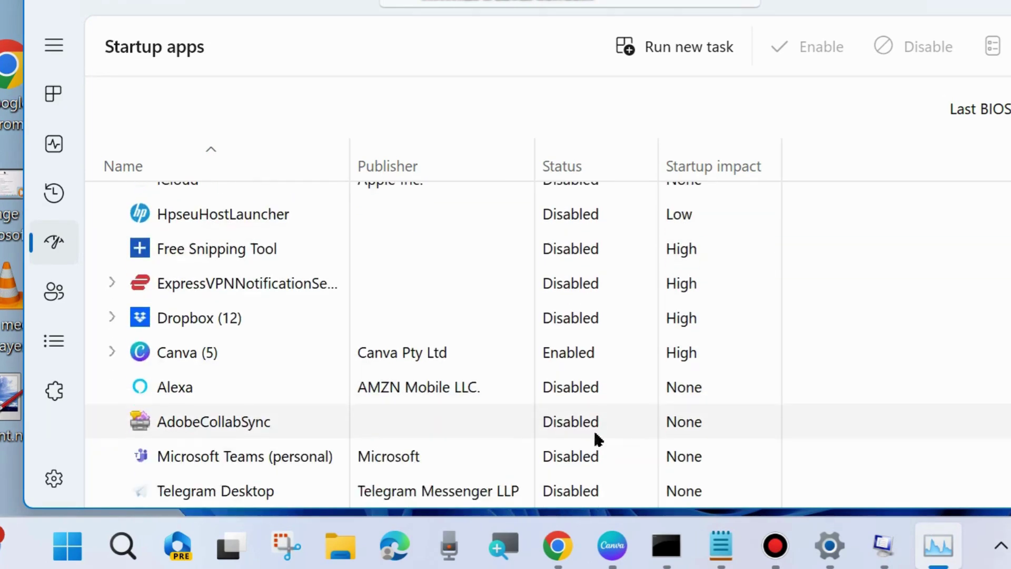
pyautogui.scroll(1, 579, 410)
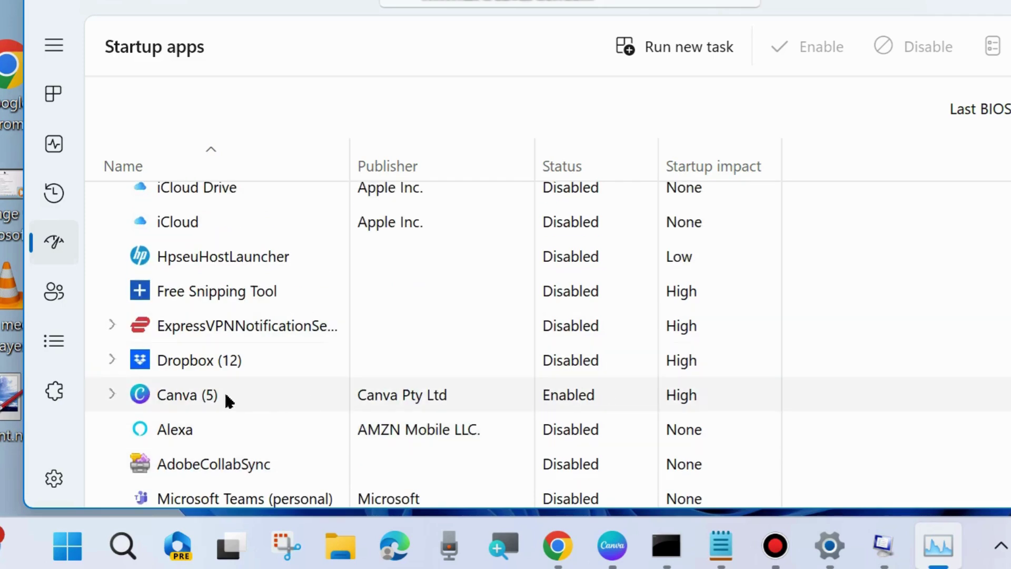
pyautogui.rightClick(211, 400)
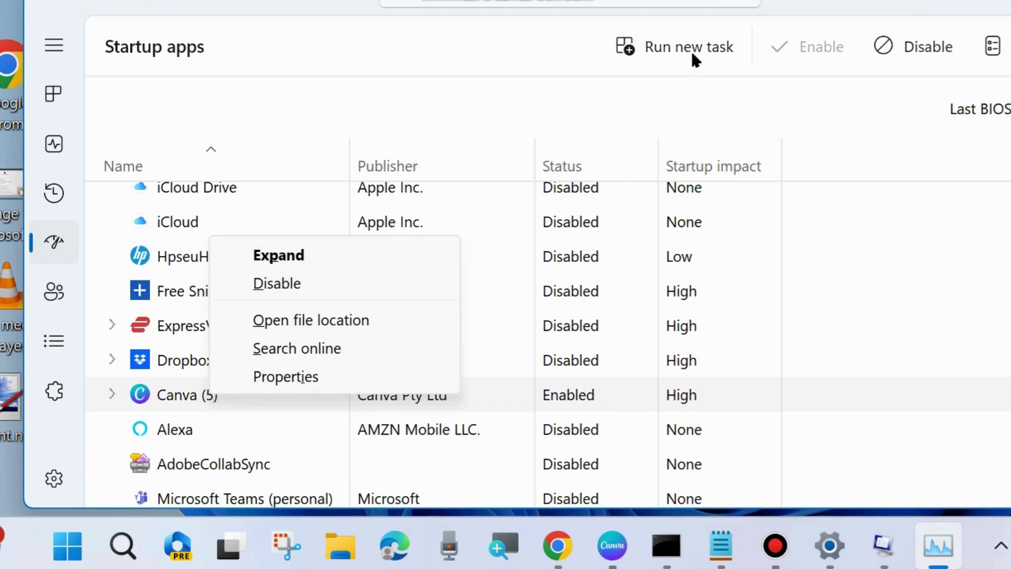
pyautogui.click(562, 86)
pyautogui.scroll(-1, 602, 371)
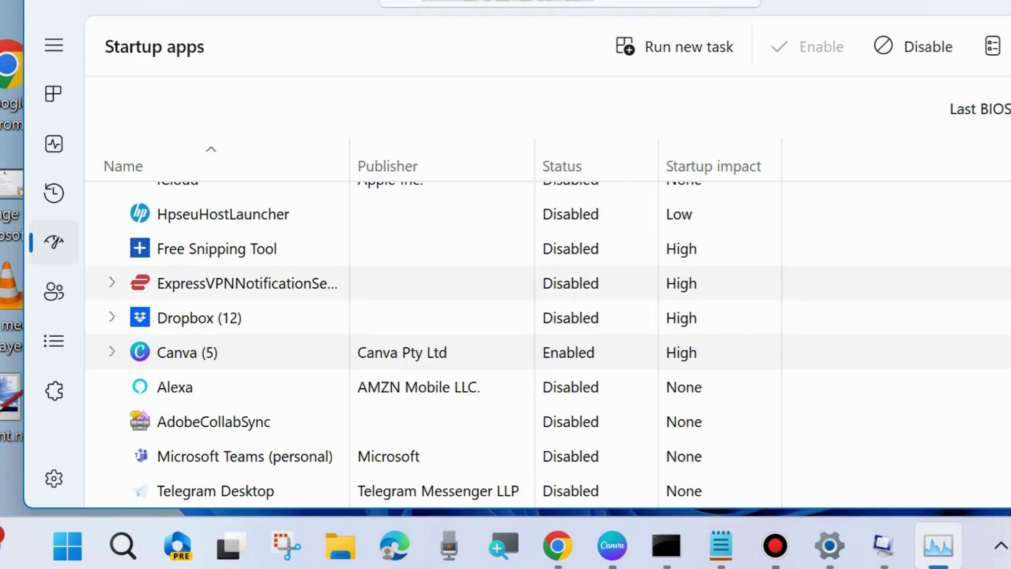
pyautogui.hotkey('alt', 'F4')
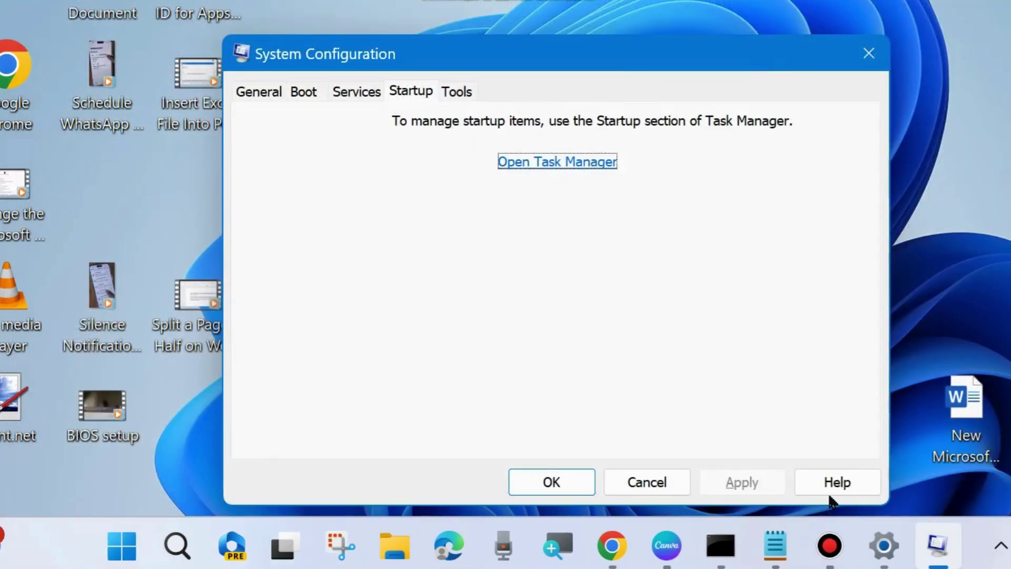
# Step: Confirm System Configuration with OK and back out of the Shut down menu without restarting
pyautogui.click(548, 480)
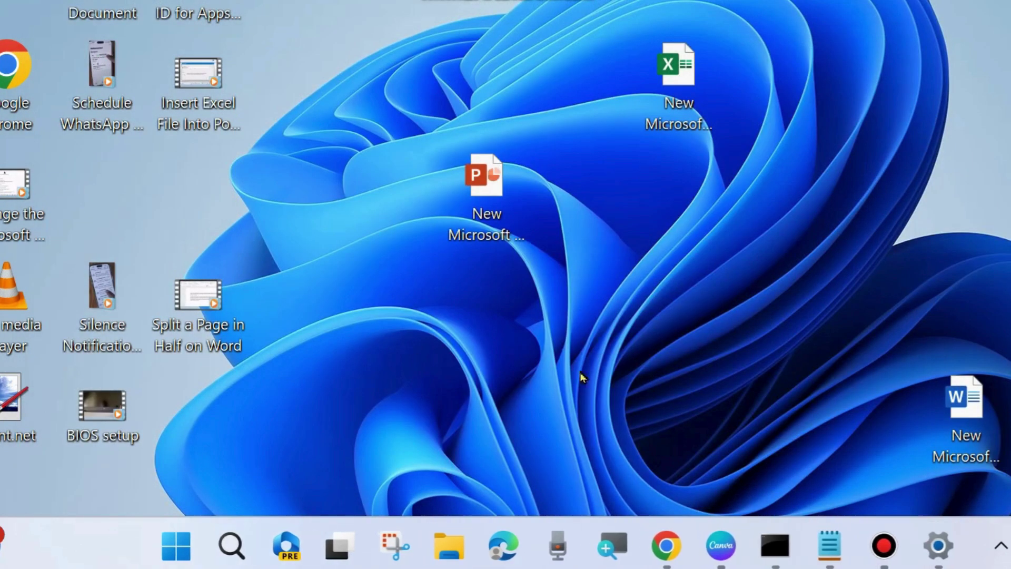
pyautogui.rightClick(176, 545)
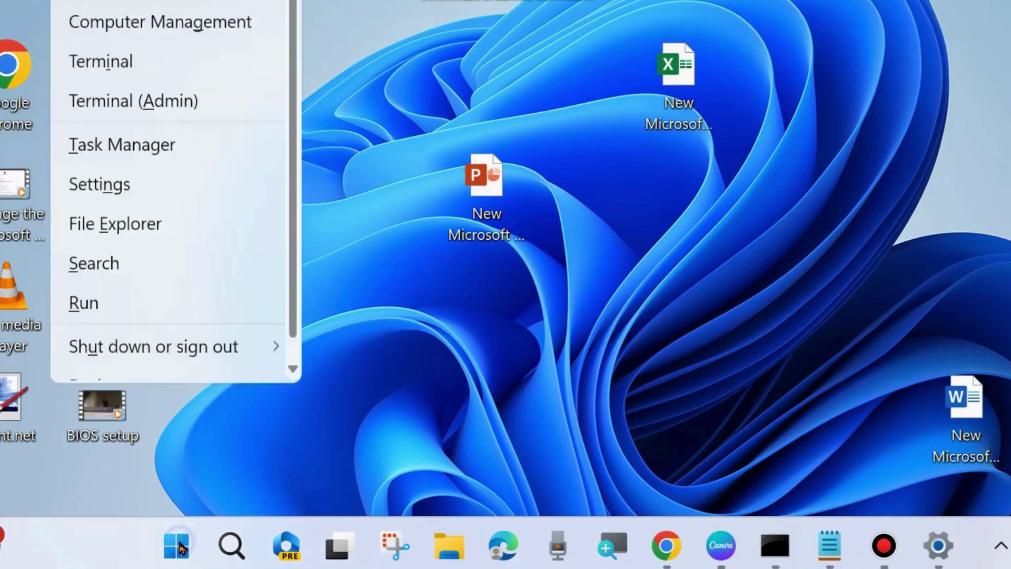
pyautogui.moveTo(199, 478)
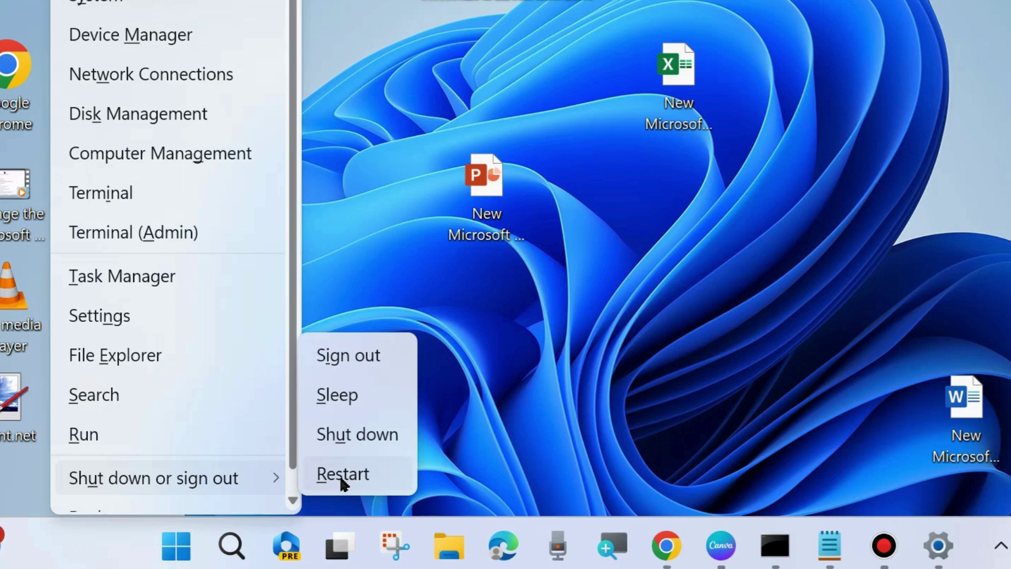
pyautogui.click(700, 332)
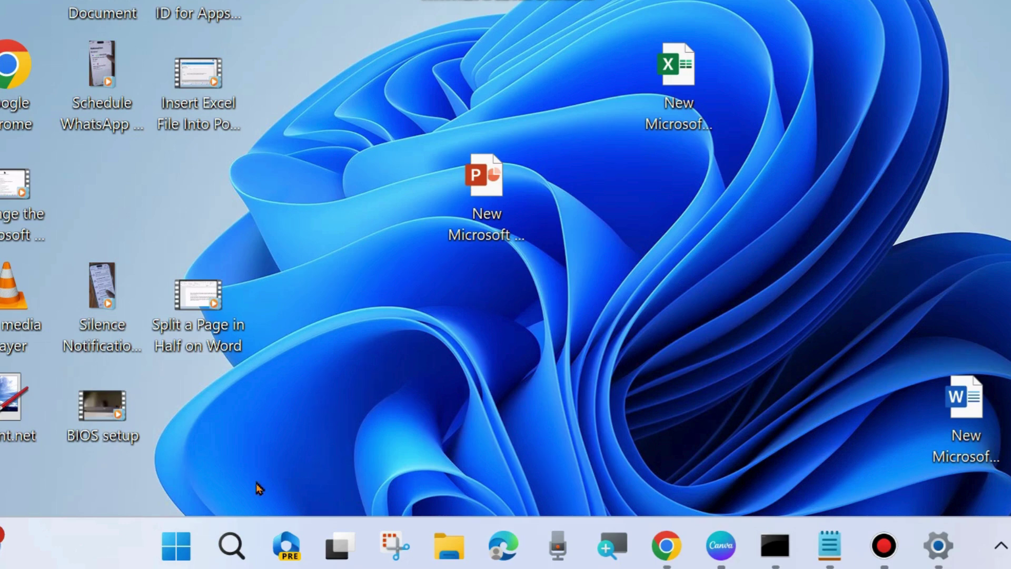
pyautogui.click(237, 548)
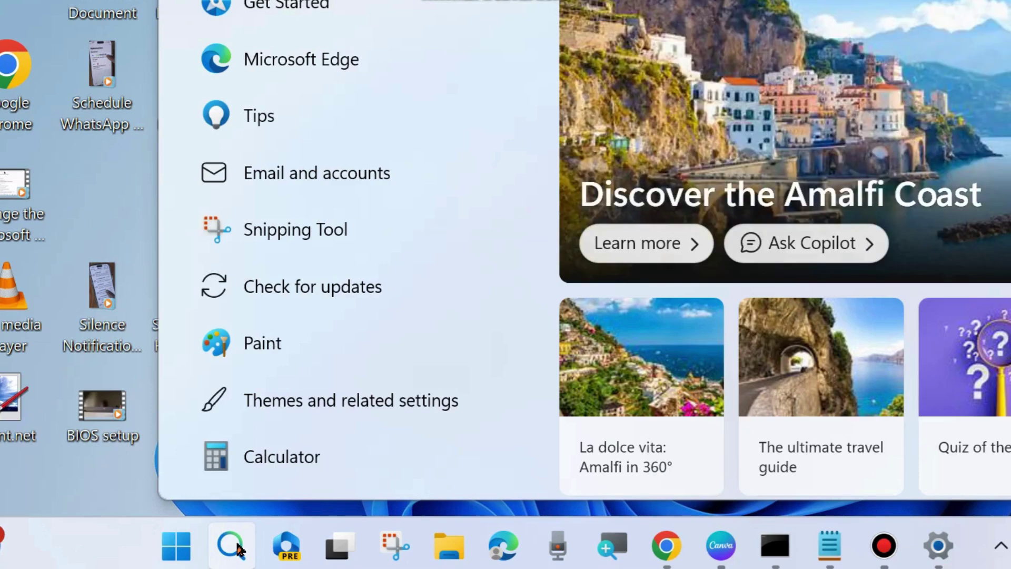
# Step: Run Command Prompt as administrator from a cmd search, with the Notepad command list alongside
pyautogui.write('cmd')
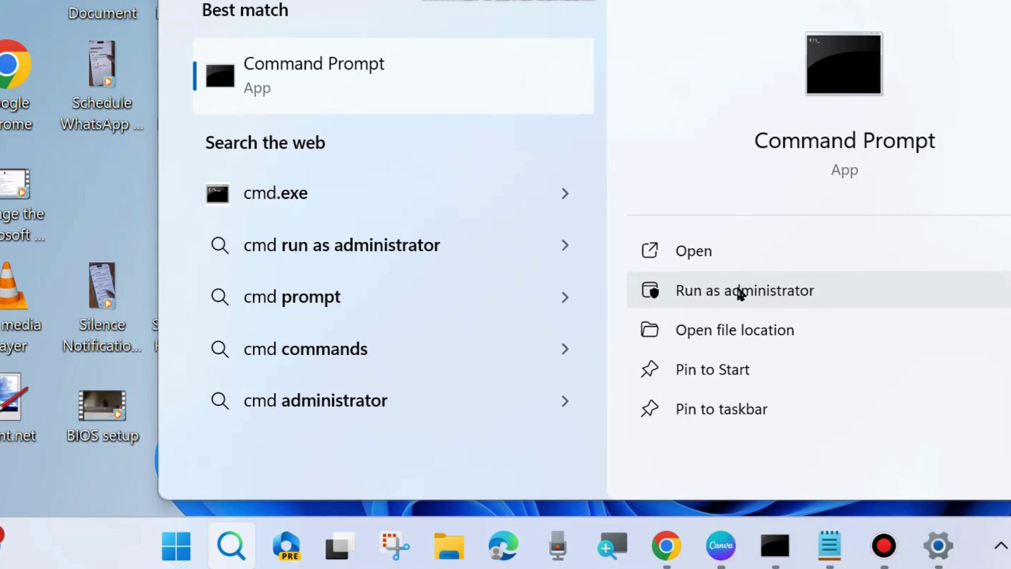
pyautogui.click(741, 293)
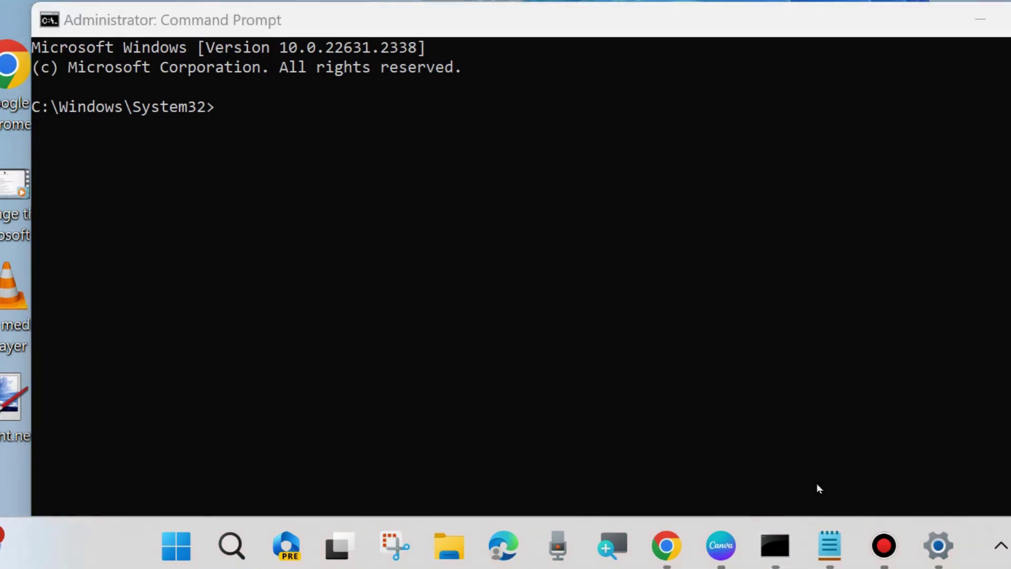
pyautogui.click(829, 545)
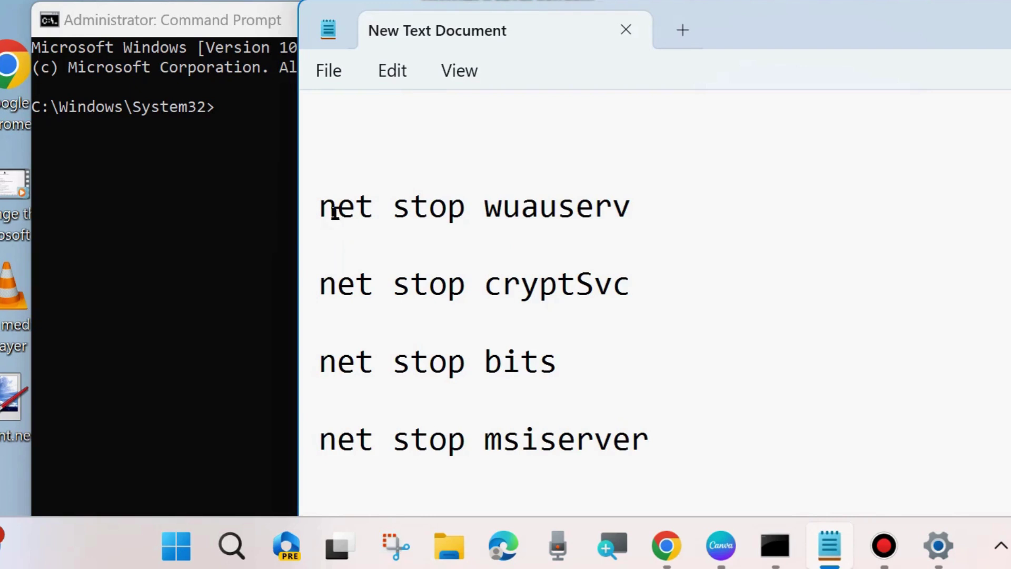
# Step: Select the net stop lines for wuauserv, cryptSvc and bits in Notepad
pyautogui.moveTo(318, 206); pyautogui.dragTo(648, 225)
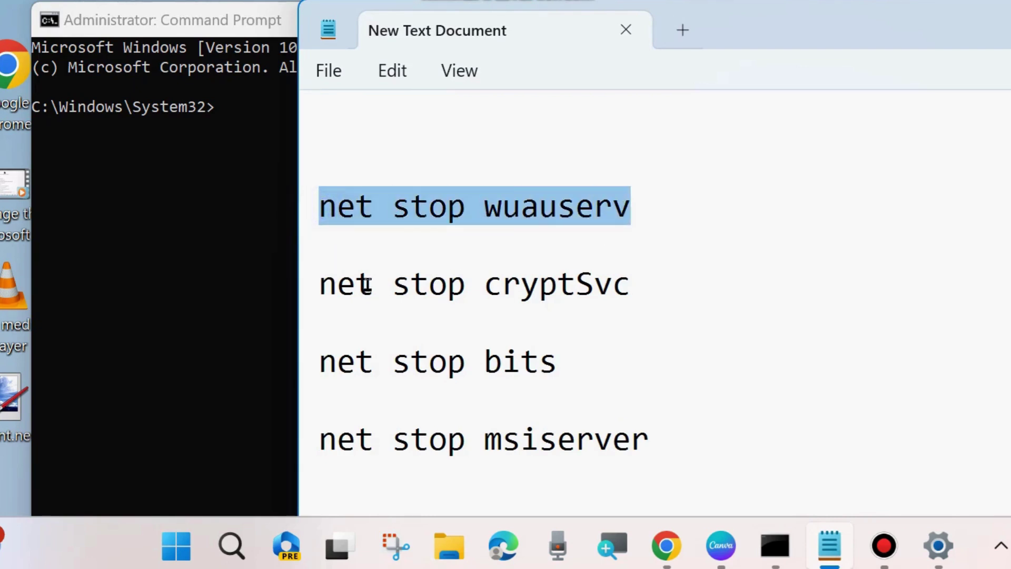
pyautogui.click(312, 286)
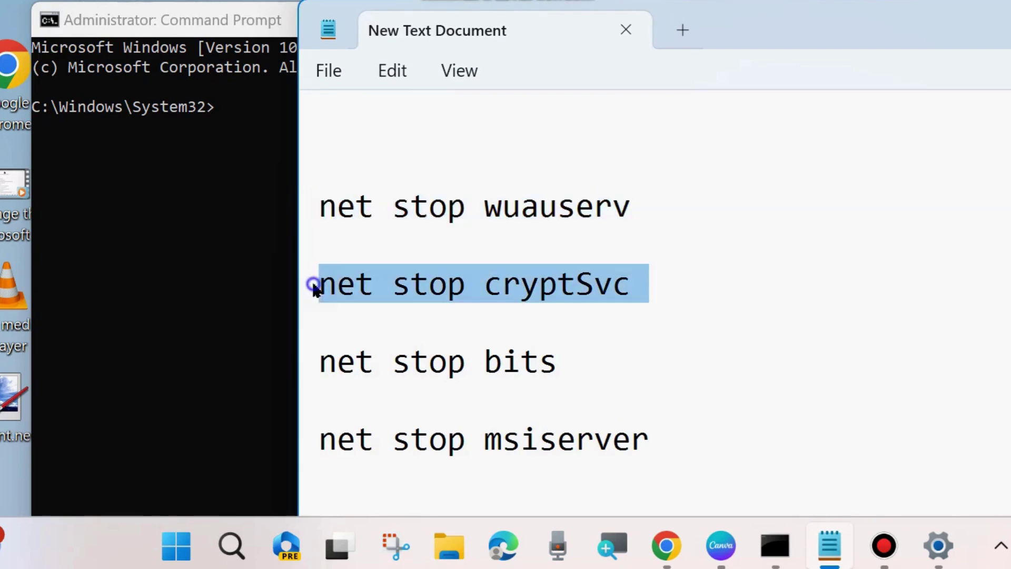
pyautogui.click(308, 364)
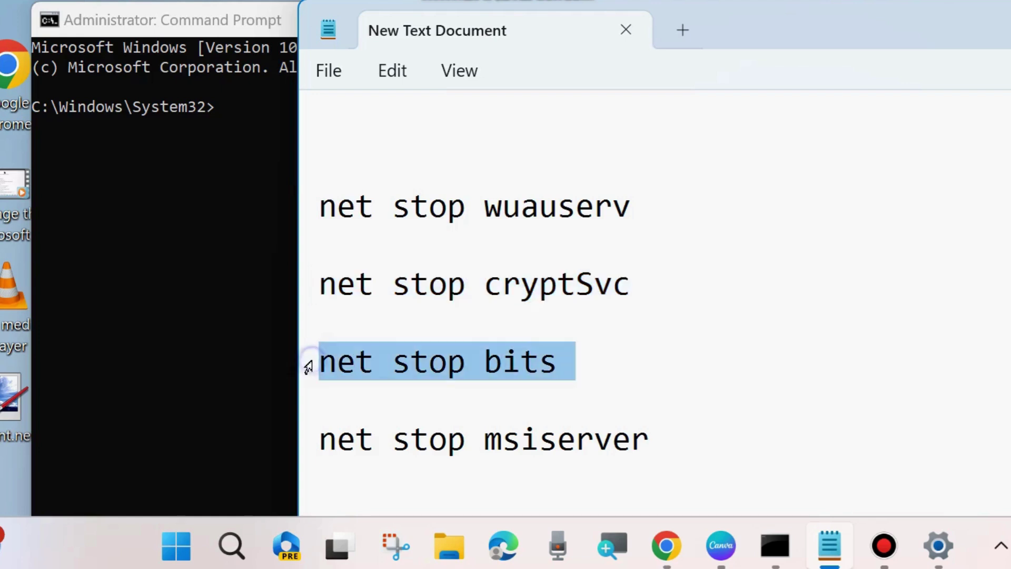
pyautogui.click(310, 441)
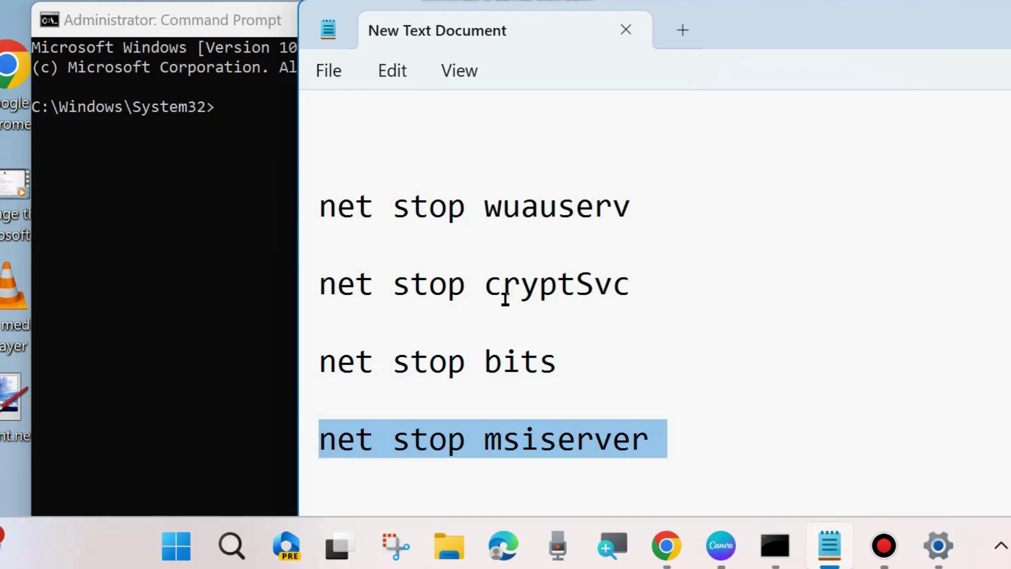
pyautogui.scroll(-4, 505, 297)
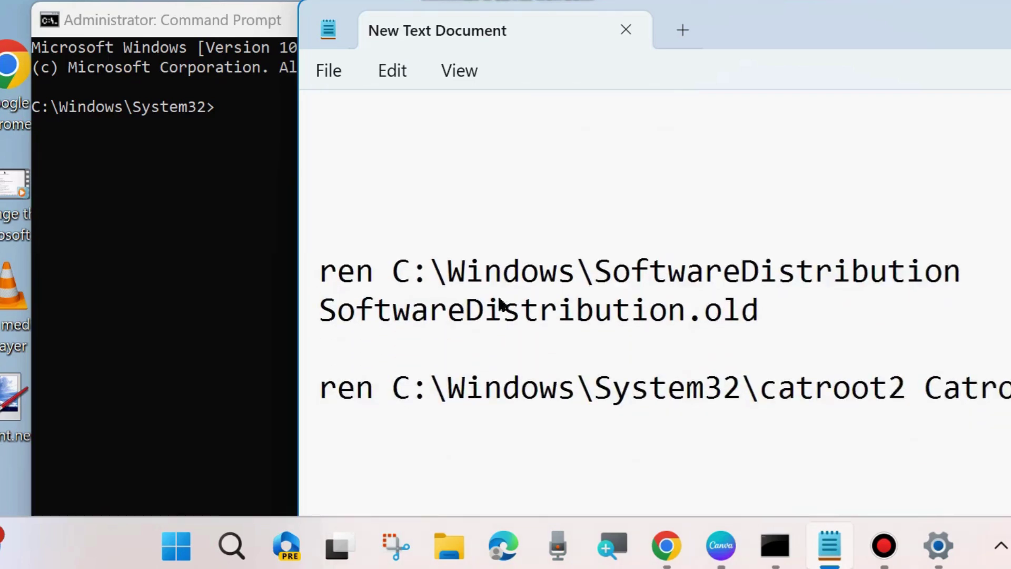
pyautogui.scroll(-1, 500, 304)
# Step: Select the SoftwareDistribution and catroot2 rename commands, repositioning Notepad over Command Prompt
pyautogui.moveTo(866, 40); pyautogui.dragTo(720, 49)
pyautogui.moveTo(173, 221); pyautogui.dragTo(613, 268)
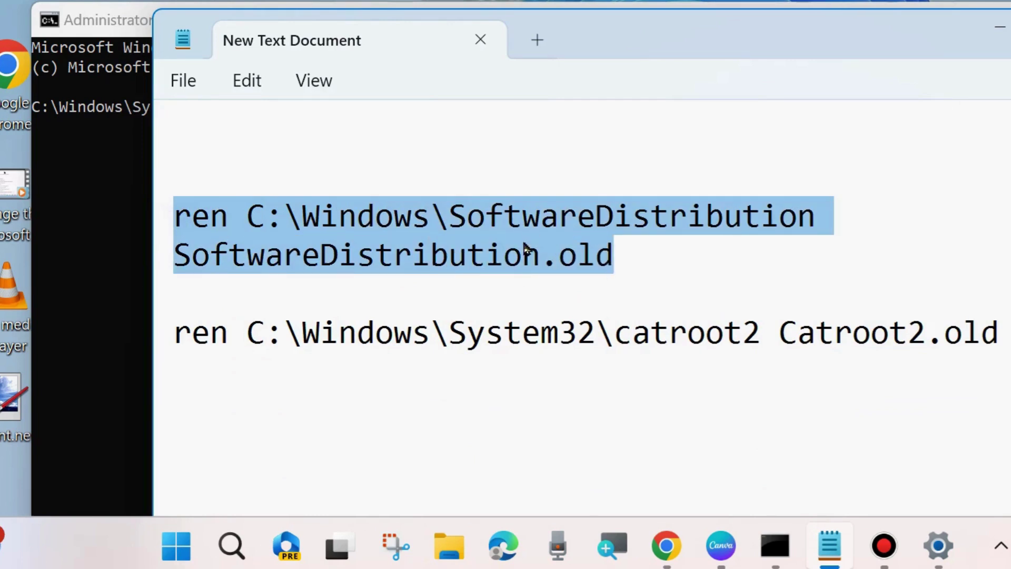
pyautogui.moveTo(175, 337); pyautogui.dragTo(994, 344)
pyautogui.moveTo(578, 49); pyautogui.dragTo(818, 61)
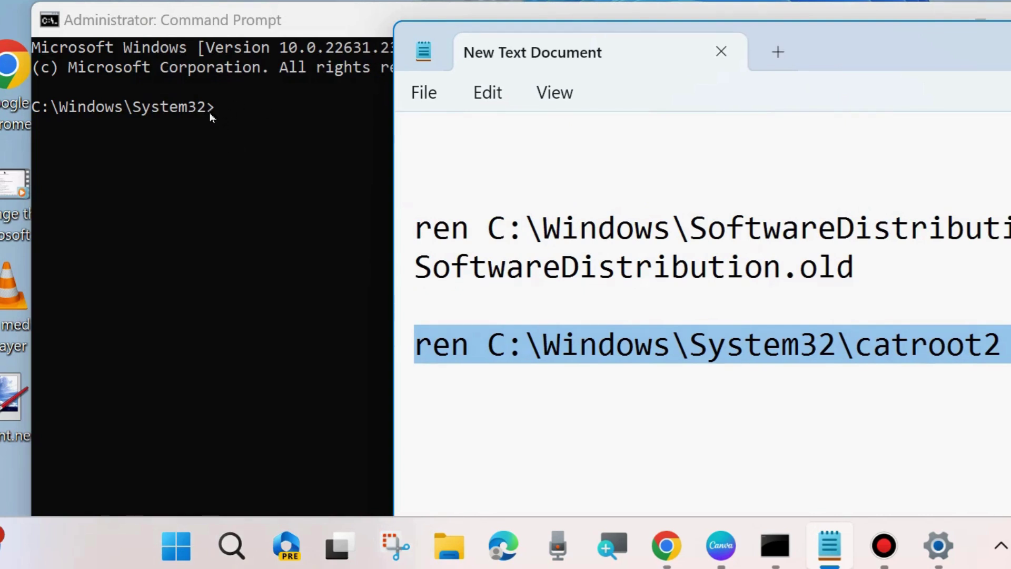
pyautogui.moveTo(921, 49); pyautogui.dragTo(666, 34)
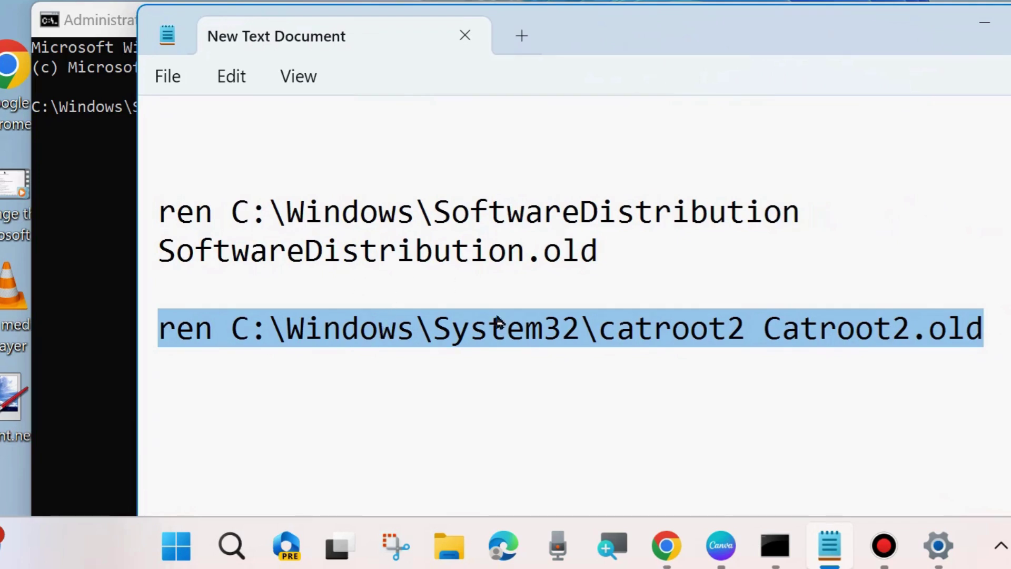
# Step: Select the net start lines for wuauserv, cryptSvc, bits and msiserver
pyautogui.scroll(-4, 379, 342)
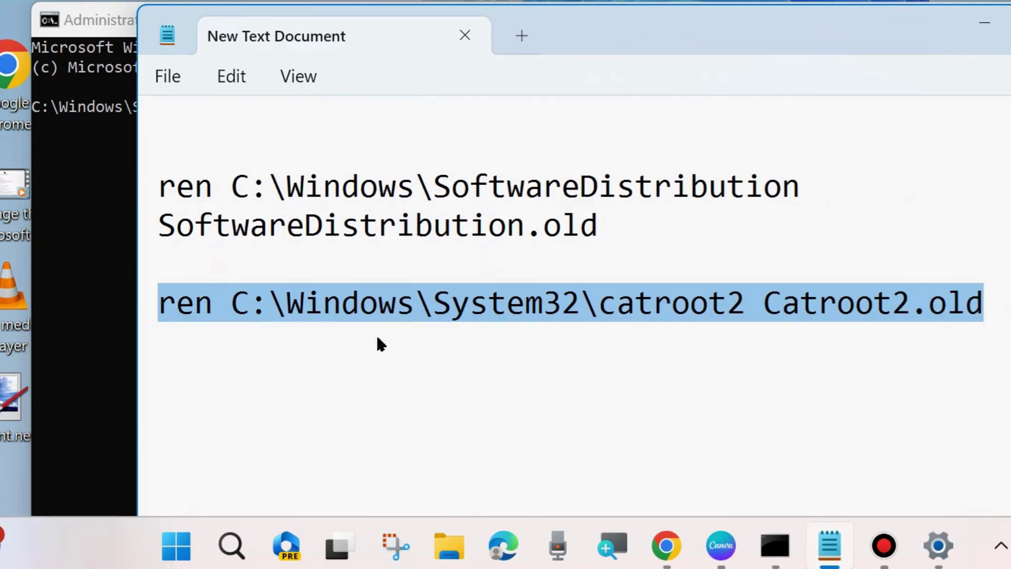
pyautogui.scroll(-1, 378, 344)
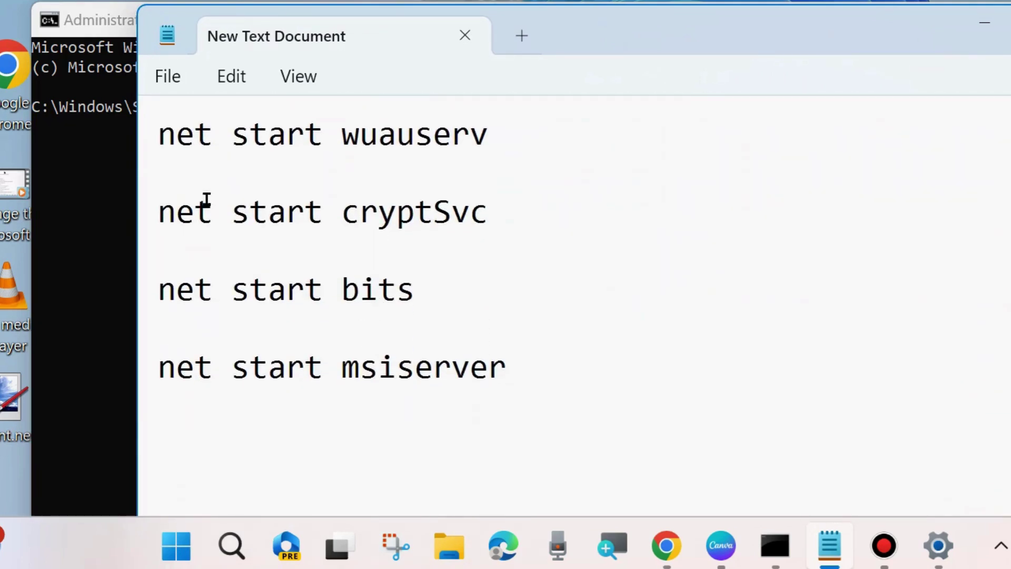
pyautogui.moveTo(159, 140); pyautogui.dragTo(523, 149)
pyautogui.moveTo(163, 216); pyautogui.dragTo(494, 216)
pyautogui.moveTo(164, 289); pyautogui.dragTo(416, 291)
pyautogui.click(158, 372)
pyautogui.hotkey('shift', 'End')
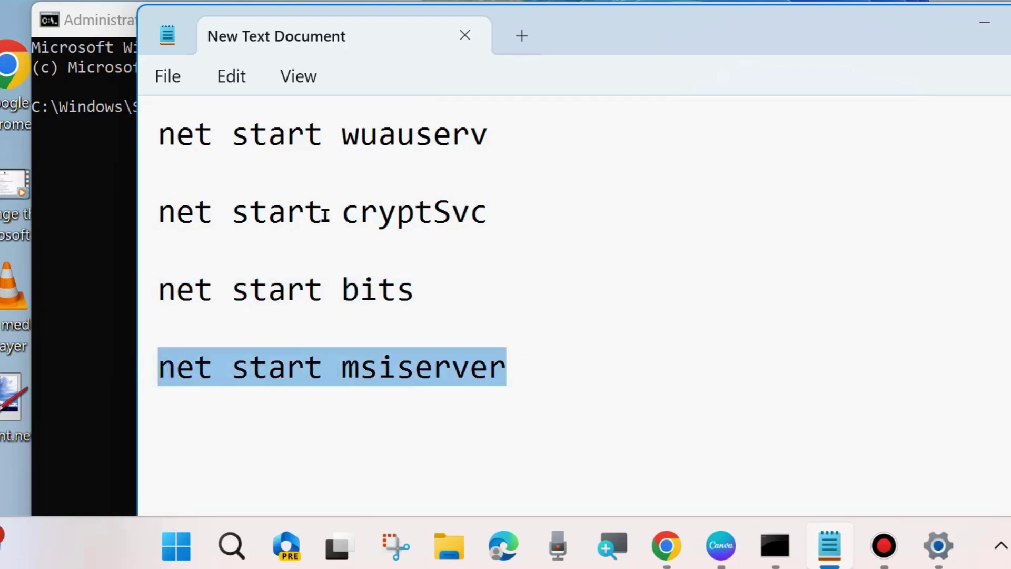
# Step: Move Notepad aside and hide all windows to show the desktop
pyautogui.moveTo(558, 38); pyautogui.dragTo(789, 44)
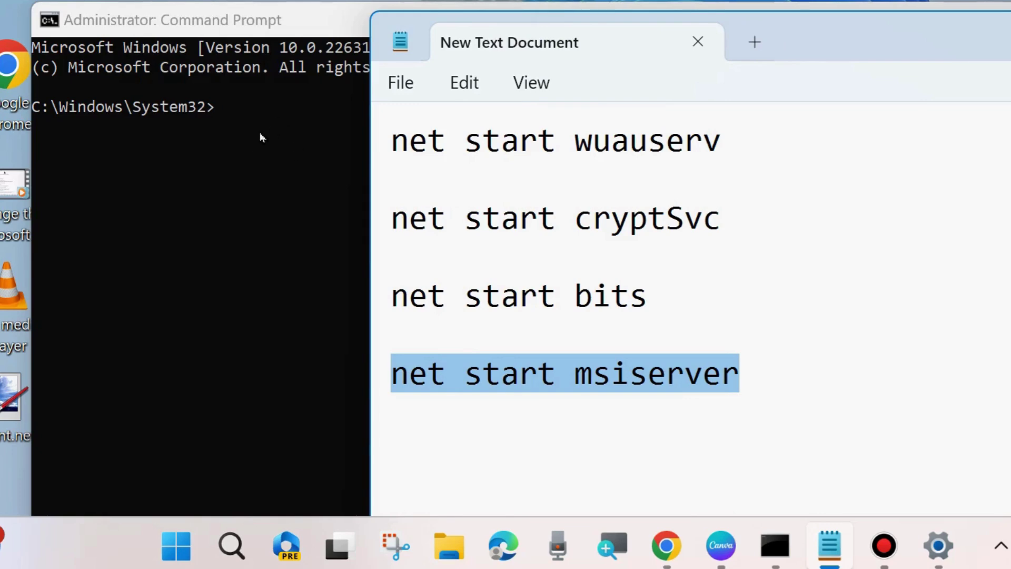
pyautogui.click(368, 211)
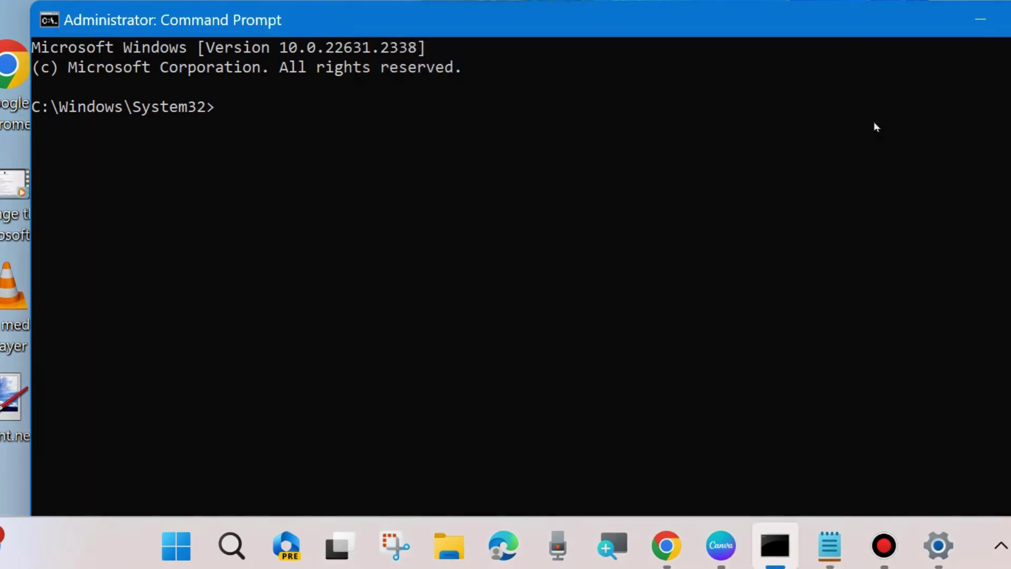
pyautogui.press('super+d')
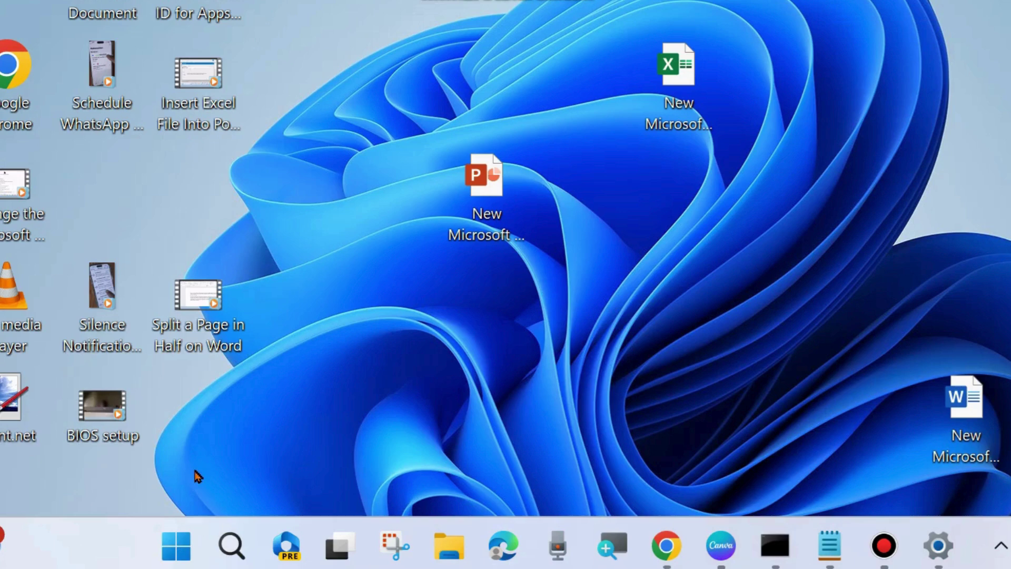
pyautogui.rightClick(176, 545)
pyautogui.moveTo(185, 478)
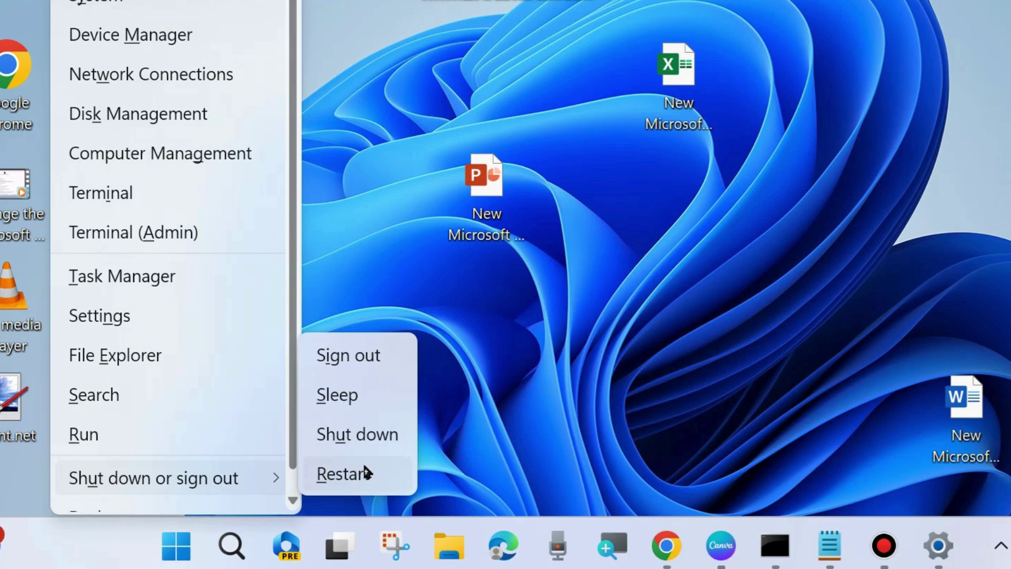
pyautogui.click(709, 254)
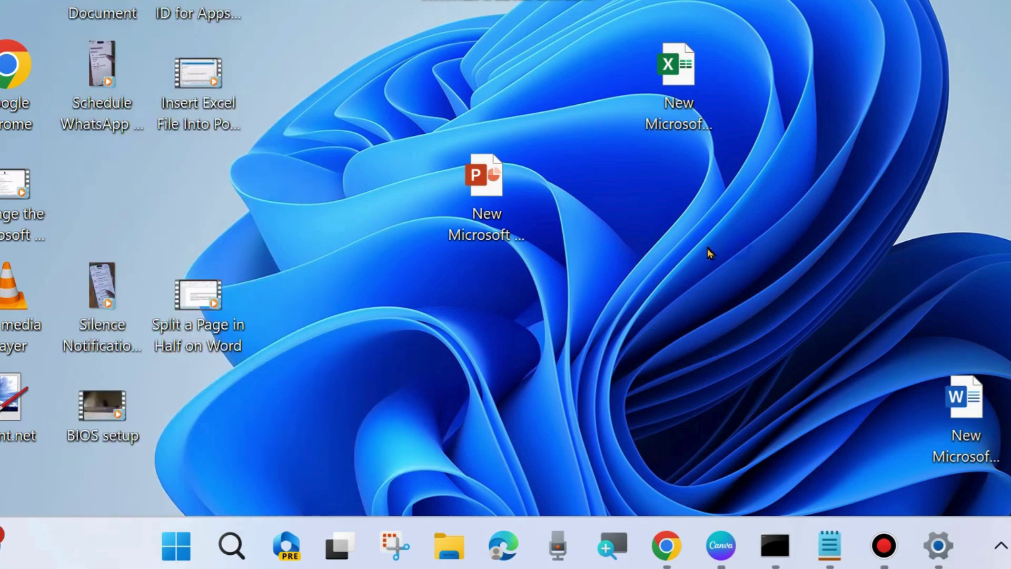
pyautogui.rightClick(552, 429)
pyautogui.click(650, 155)
# Step: Launch Chrome, search Google for 'microsoft update catalog', and open the catalog site
pyautogui.doubleClick(8, 72)
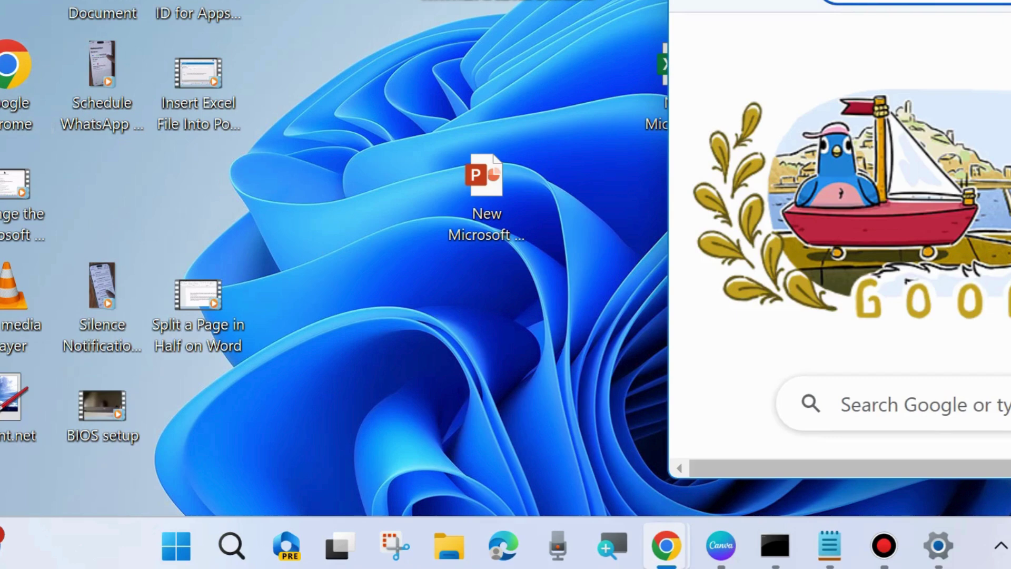
pyautogui.moveTo(1000, 58); pyautogui.dragTo(549, 63)
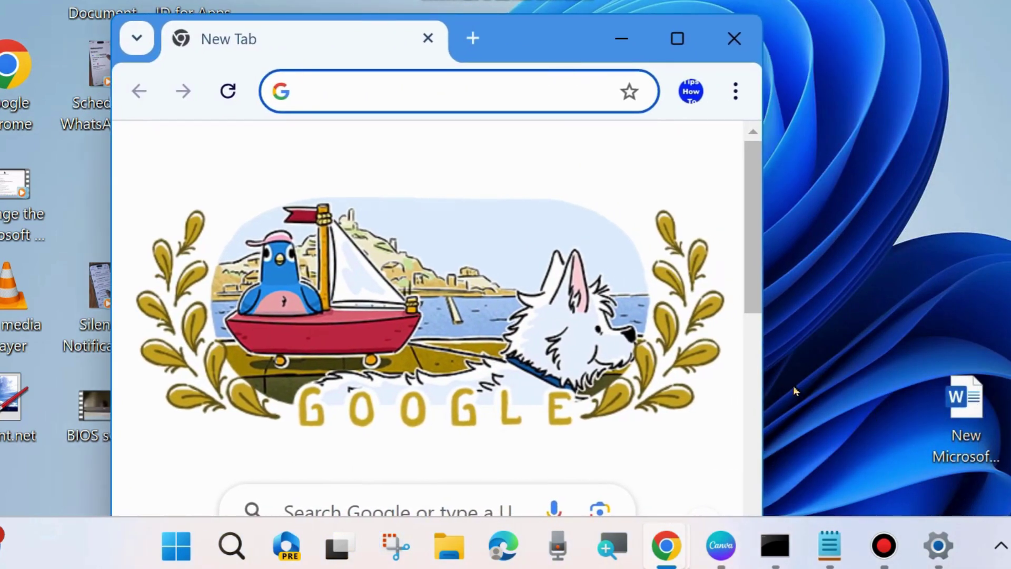
pyautogui.moveTo(774, 368); pyautogui.dragTo(989, 379)
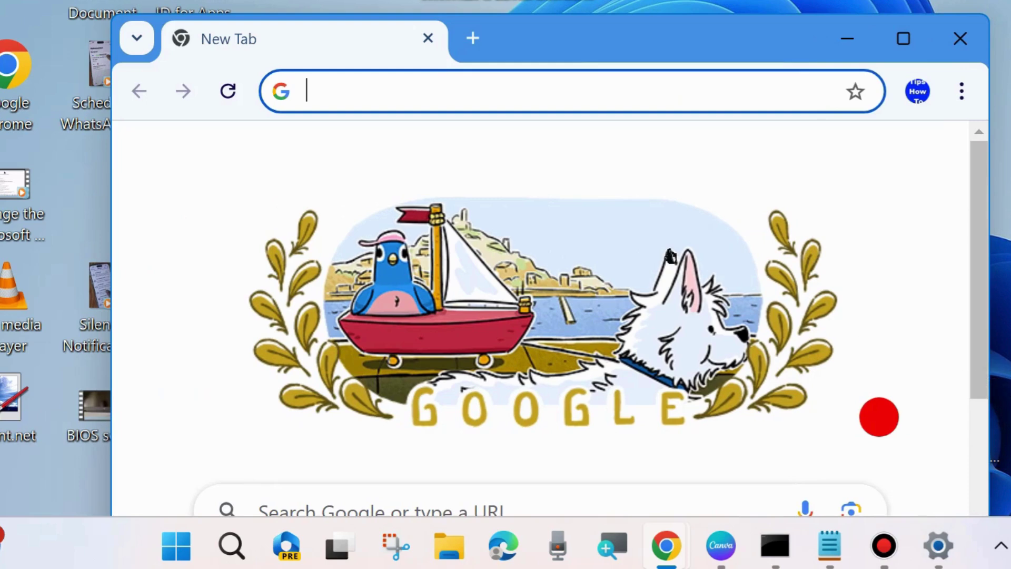
pyautogui.write('micr')
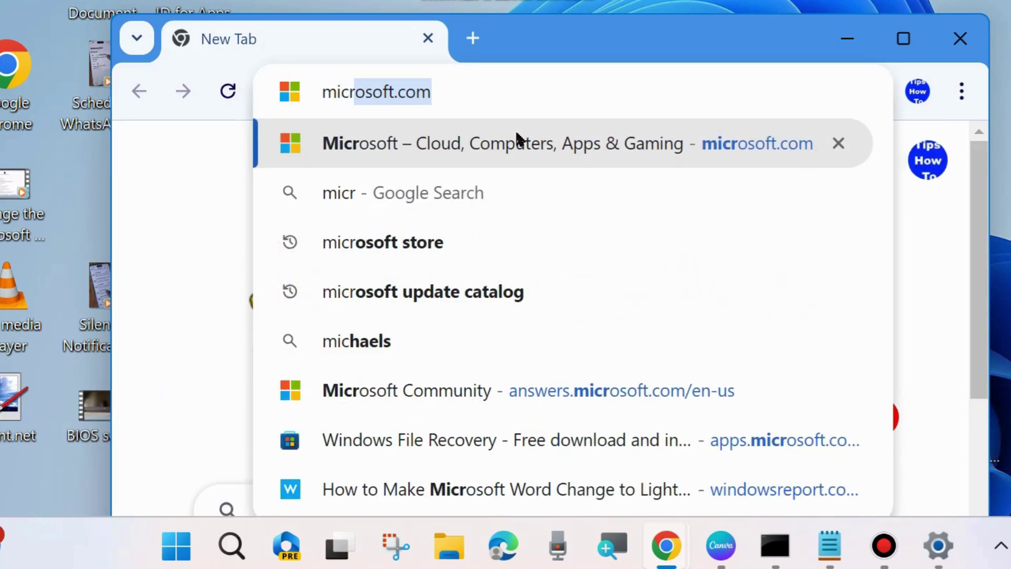
pyautogui.write('osoft u')
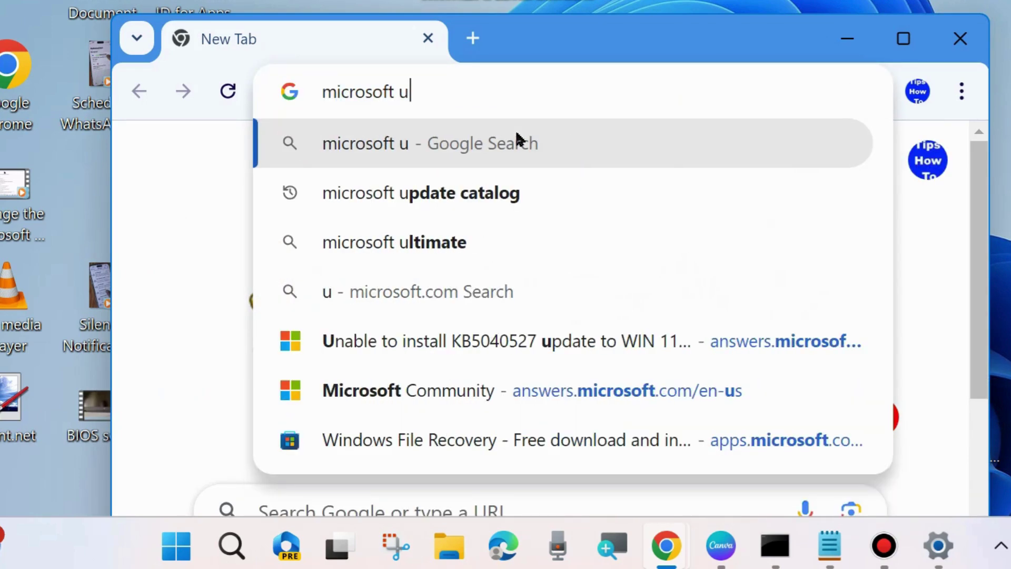
pyautogui.click(447, 198)
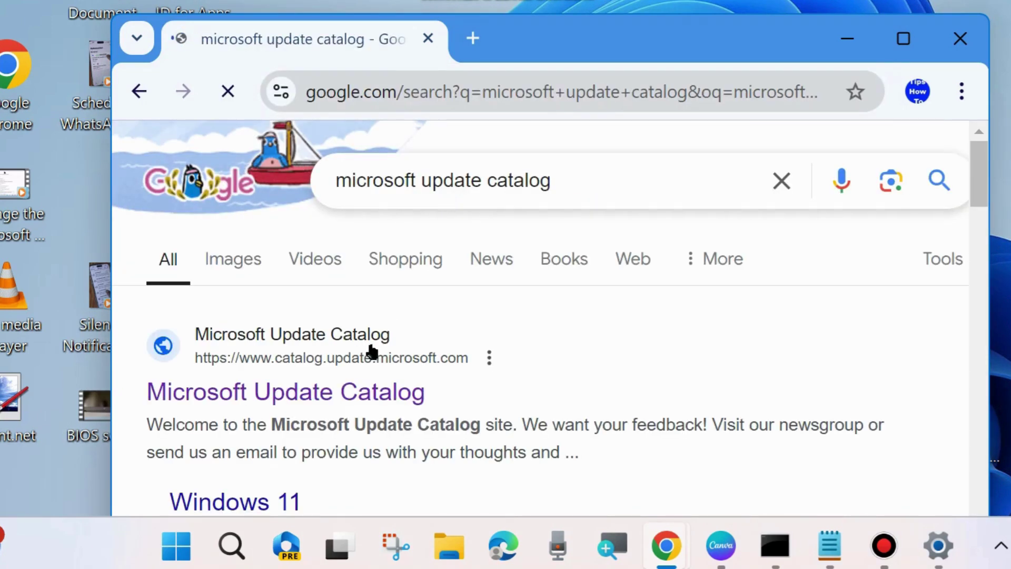
pyautogui.click(278, 396)
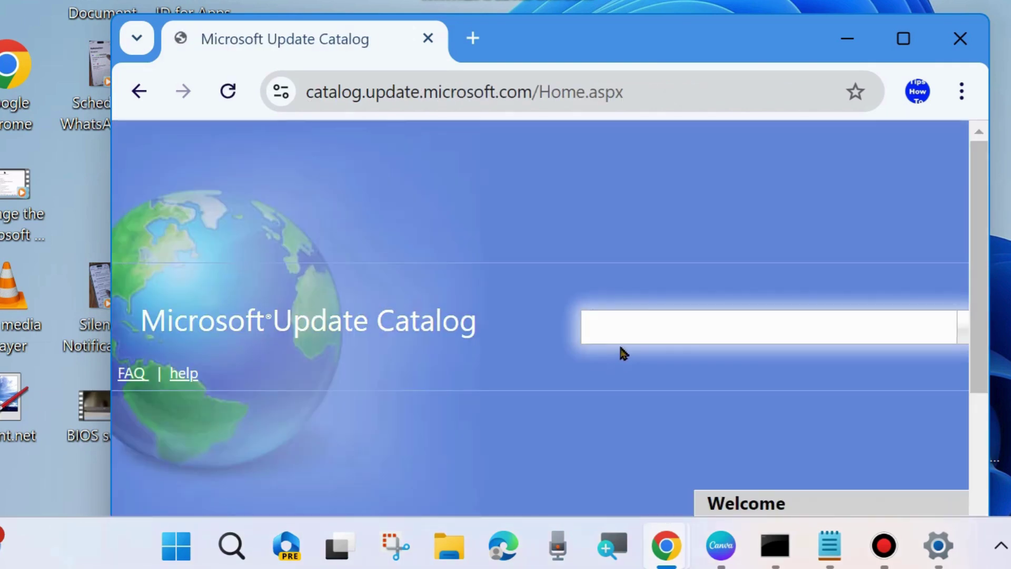
# Step: Search the catalog for KB5040527 and scroll through the four 2024-07 Cumulative Update Preview results
pyautogui.click(624, 327)
pyautogui.write('KB5040527')
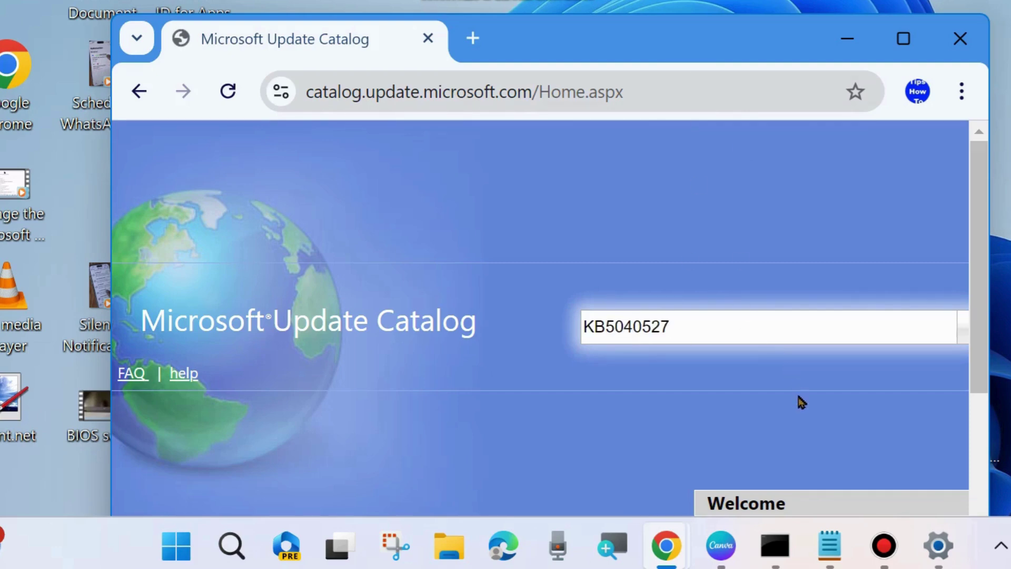
pyautogui.scroll(-5, 800, 401)
pyautogui.moveTo(762, 59); pyautogui.dragTo(659, 56)
pyautogui.moveTo(876, 232); pyautogui.dragTo(1008, 250)
pyautogui.scroll(5, 758, 310)
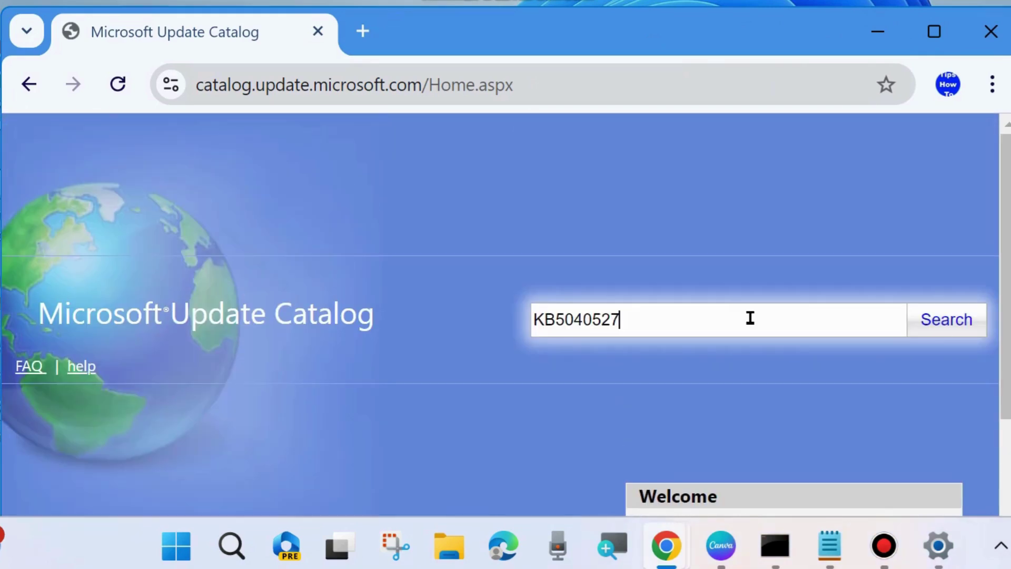
pyautogui.click(941, 324)
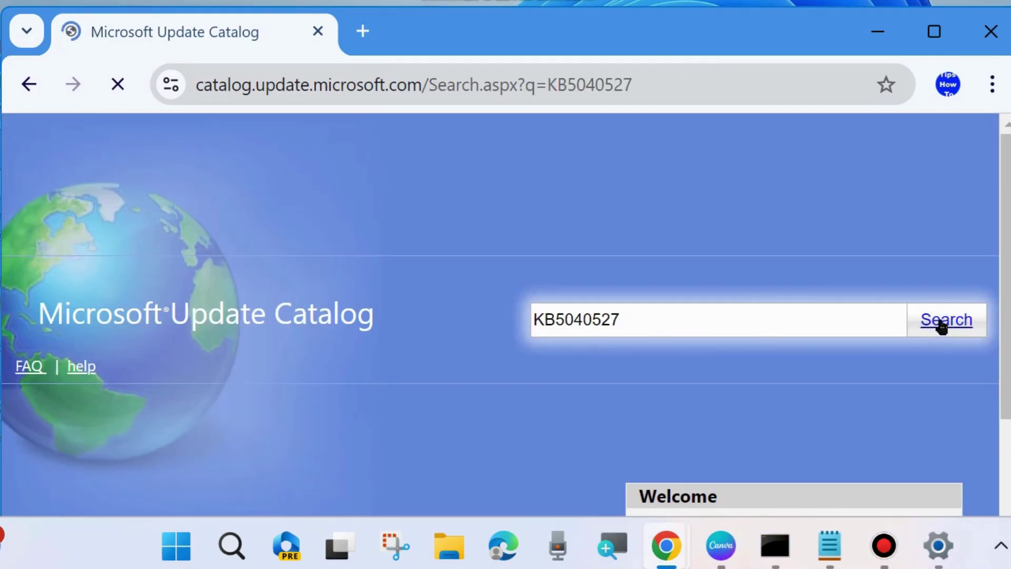
pyautogui.scroll(-2, 259, 429)
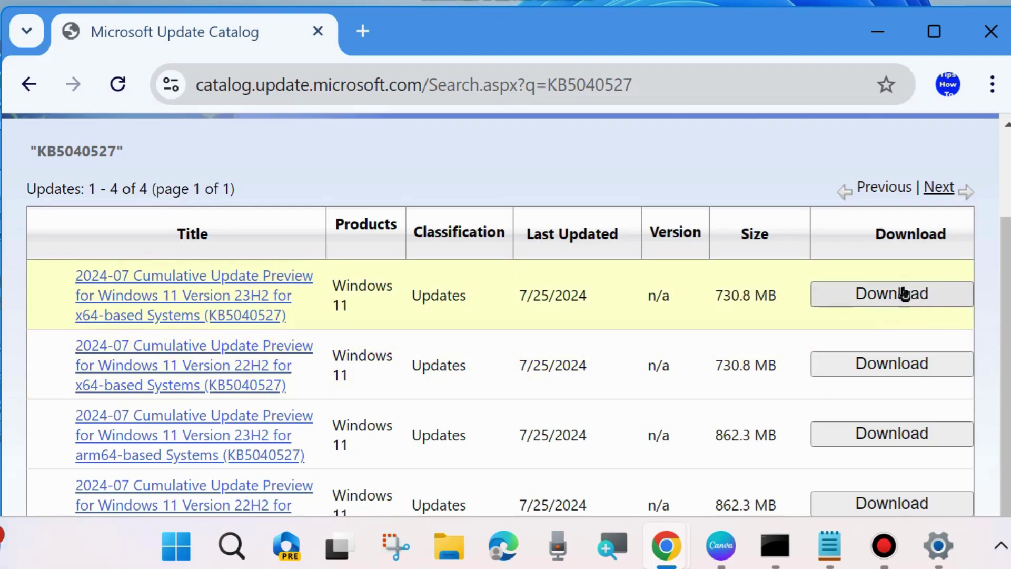
pyautogui.scroll(-1, 891, 447)
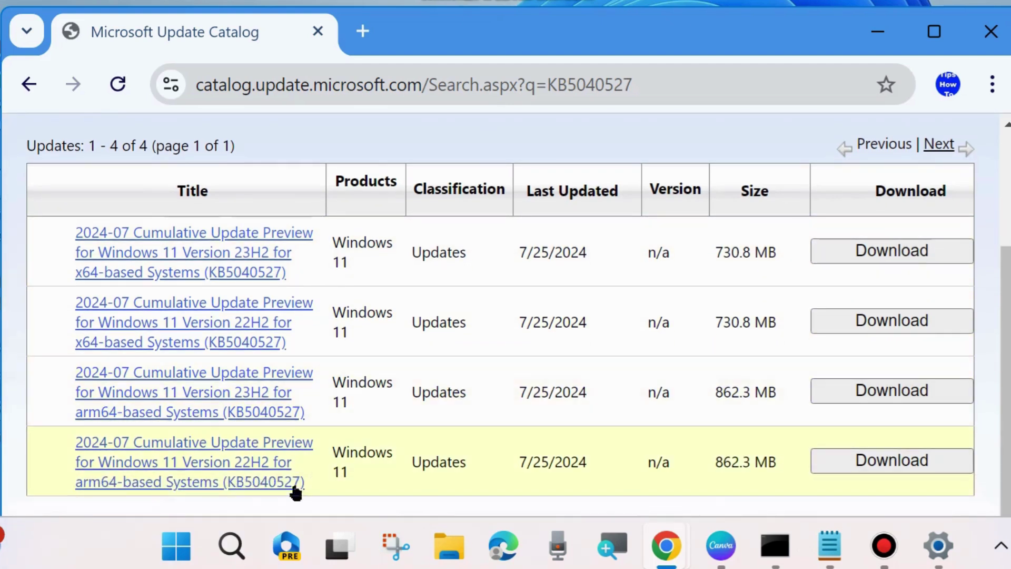